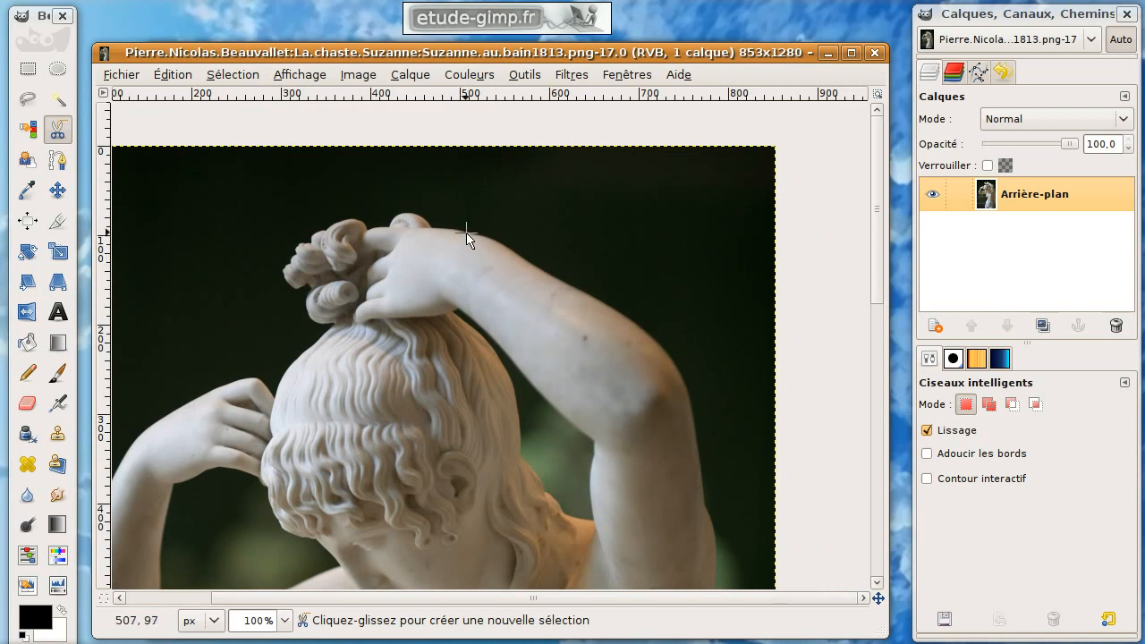
- Place Intelligent Scissors points along the raised arm's outer edge from the wrist past the elbow to the shoulder
{"action": "left_click", "coordinate": [466, 235]}
{"action": "scroll", "coordinate": [595, 333], "scroll_direction": "down", "scroll_amount": 1}
{"action": "scroll", "coordinate": [595, 333], "scroll_direction": "right", "scroll_amount": 2}
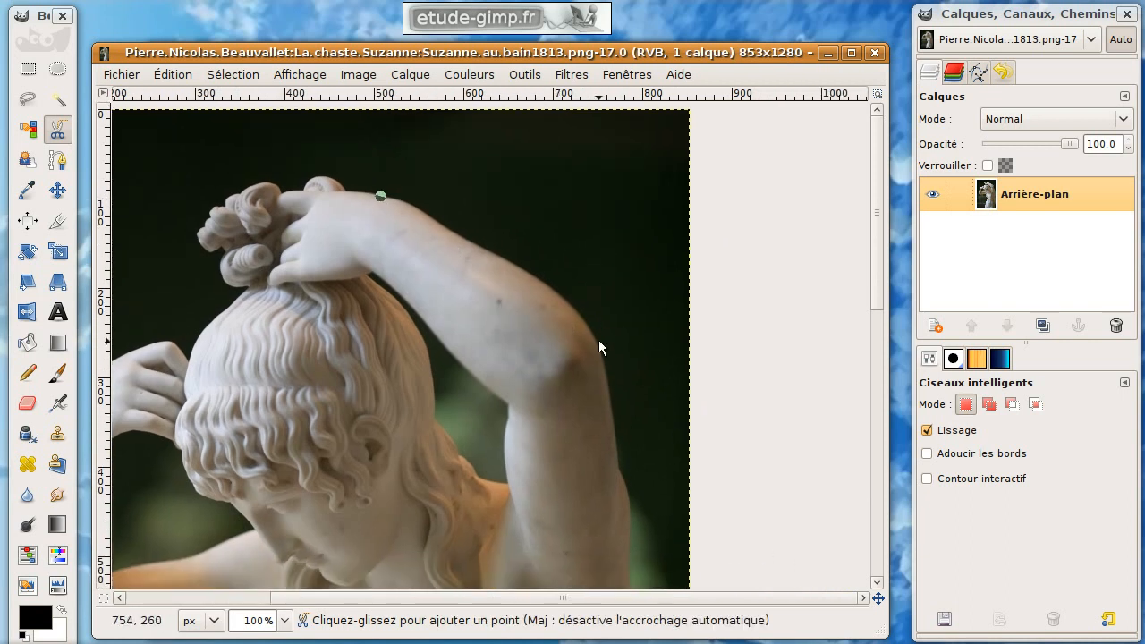
{"action": "left_click", "coordinate": [593, 334]}
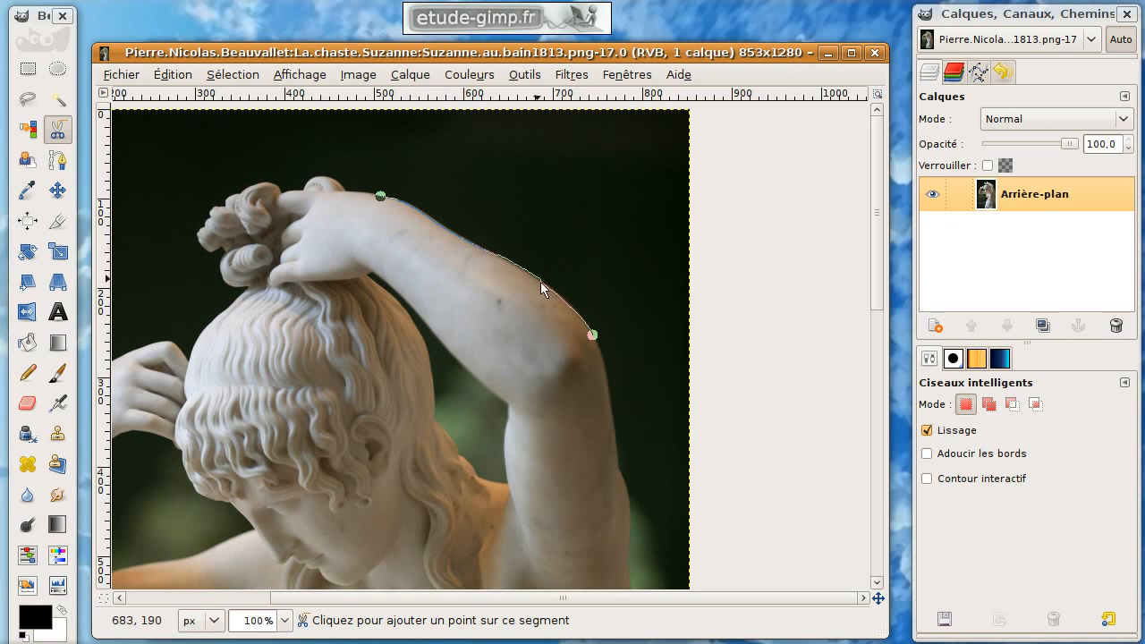
{"action": "scroll", "coordinate": [598, 435], "scroll_direction": "down", "scroll_amount": 1}
{"action": "scroll", "coordinate": [598, 435], "scroll_direction": "right", "scroll_amount": 1}
{"action": "left_click", "coordinate": [583, 377]}
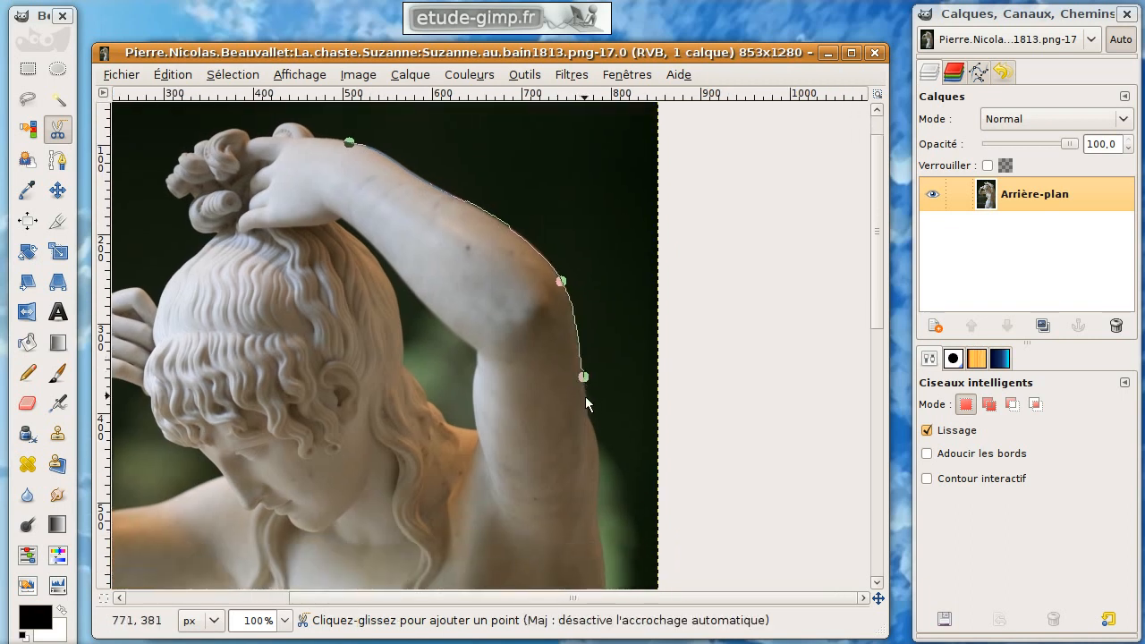
{"action": "scroll", "coordinate": [586, 397], "scroll_direction": "down", "scroll_amount": 1}
{"action": "scroll", "coordinate": [586, 396], "scroll_direction": "right", "scroll_amount": 1}
{"action": "left_click", "coordinate": [587, 373]}
{"action": "left_click", "coordinate": [585, 429]}
- Continue the scissors contour up the raised arm's inner edge, past the elbow and back to the wrist
{"action": "left_click", "coordinate": [458, 311]}
{"action": "left_click", "coordinate": [462, 274]}
{"action": "scroll", "coordinate": [462, 278], "scroll_direction": "up", "scroll_amount": 2}
{"action": "scroll", "coordinate": [462, 278], "scroll_direction": "left", "scroll_amount": 1}
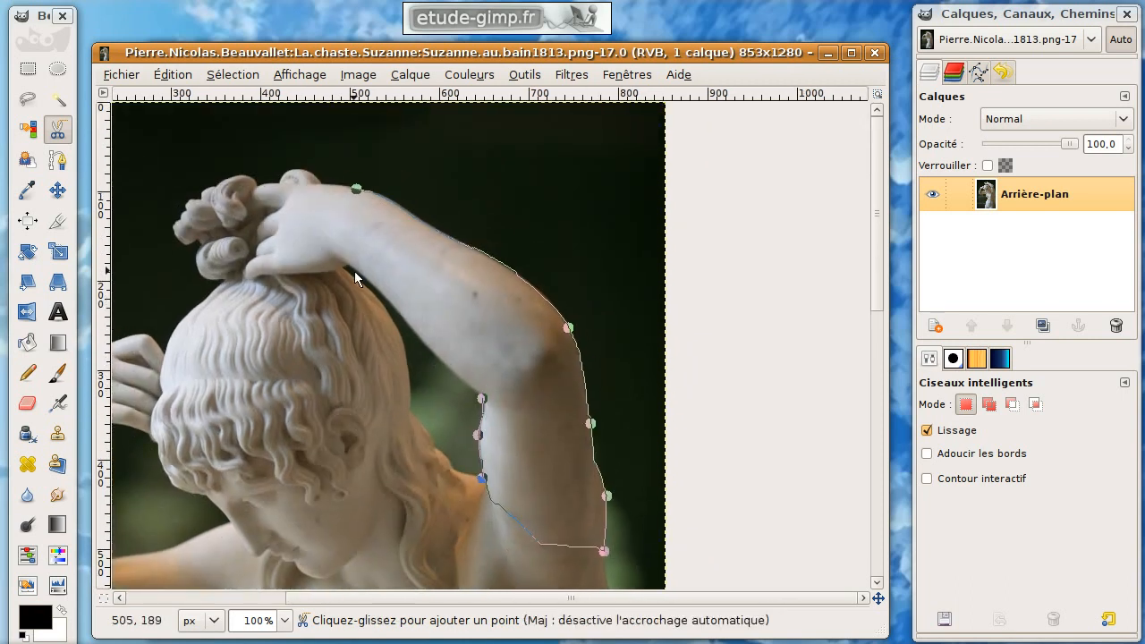
{"action": "left_click", "coordinate": [392, 304]}
{"action": "left_click", "coordinate": [352, 267]}
- Close the arm contour at its starting point, add a point on the forearm's outer edge, and convert it to a selection
{"action": "left_click", "coordinate": [356, 191]}
{"action": "left_click", "coordinate": [479, 251]}
{"action": "left_click", "coordinate": [358, 200]}
{"action": "left_click_drag", "start_coordinate": [482, 330], "coordinate": [454, 312]}
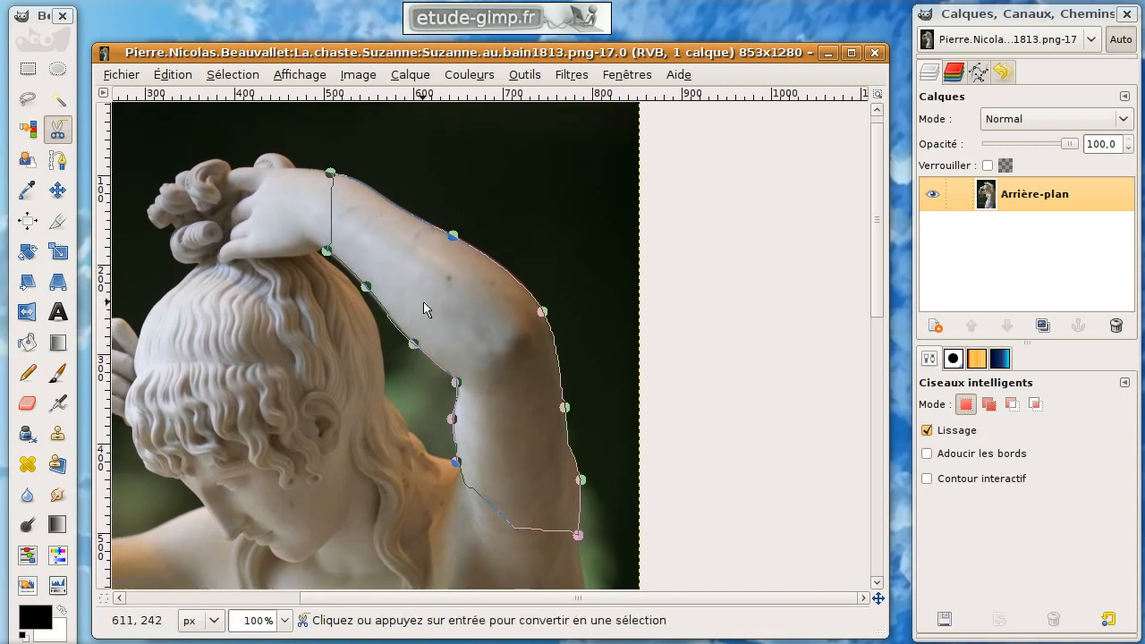
{"action": "left_click", "coordinate": [426, 306]}
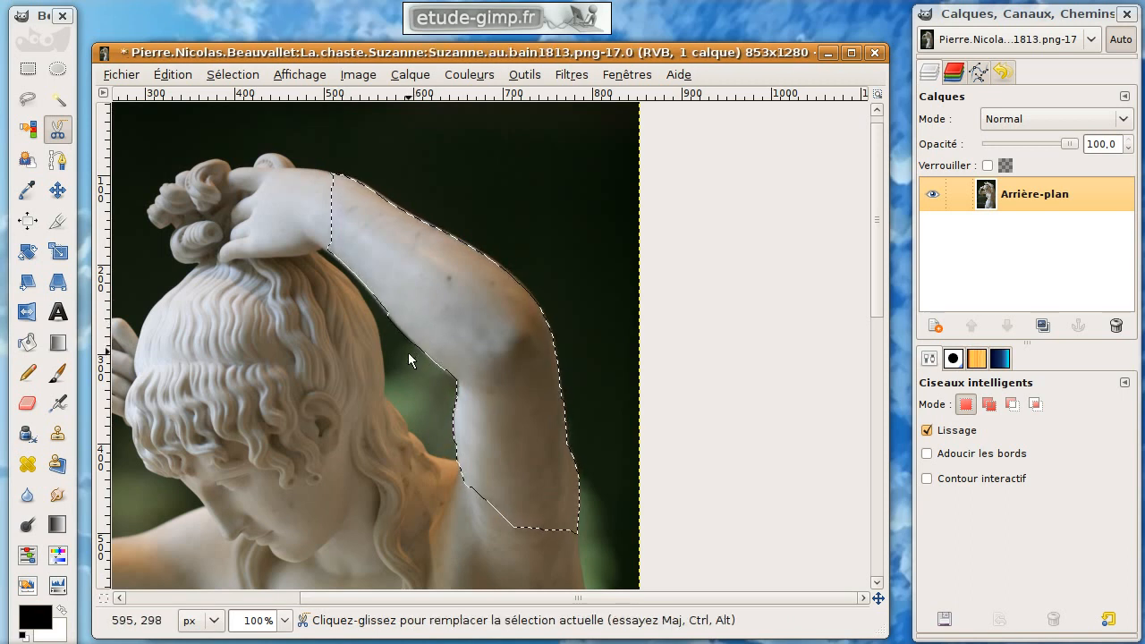
- Invert the arm selection, try cutting away the rest of the image, and undo the deselection and the cut
{"action": "key", "text": "ctrl+i"}
{"action": "key", "text": "ctrl+x"}
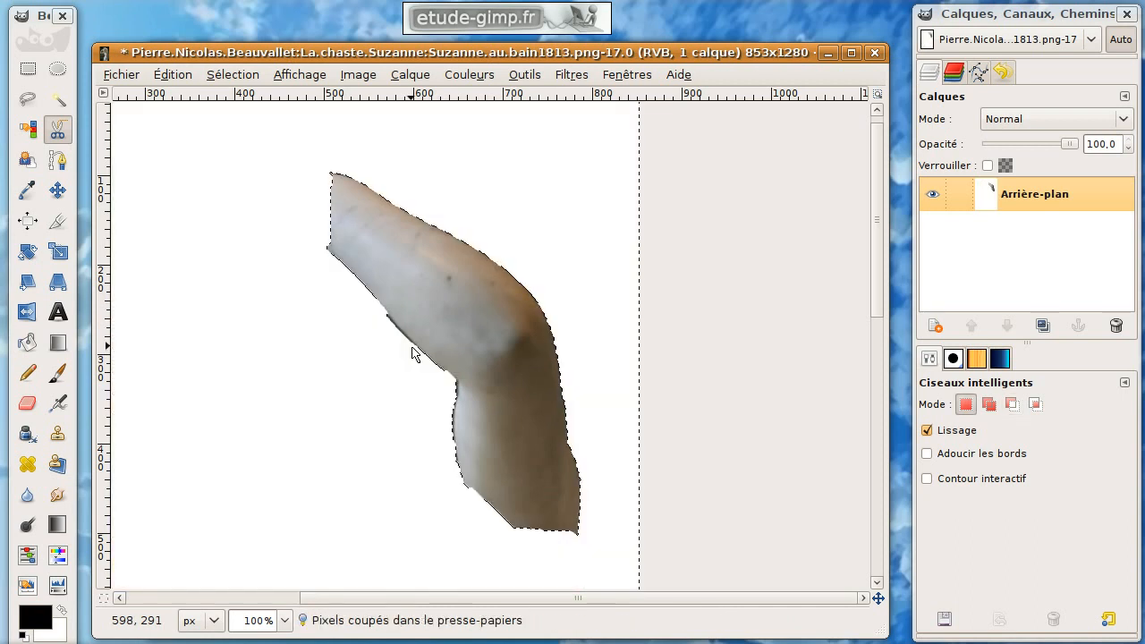
{"action": "key", "text": "ctrl+shift+a"}
{"action": "scroll", "coordinate": [413, 356], "scroll_direction": "right", "scroll_amount": 1}
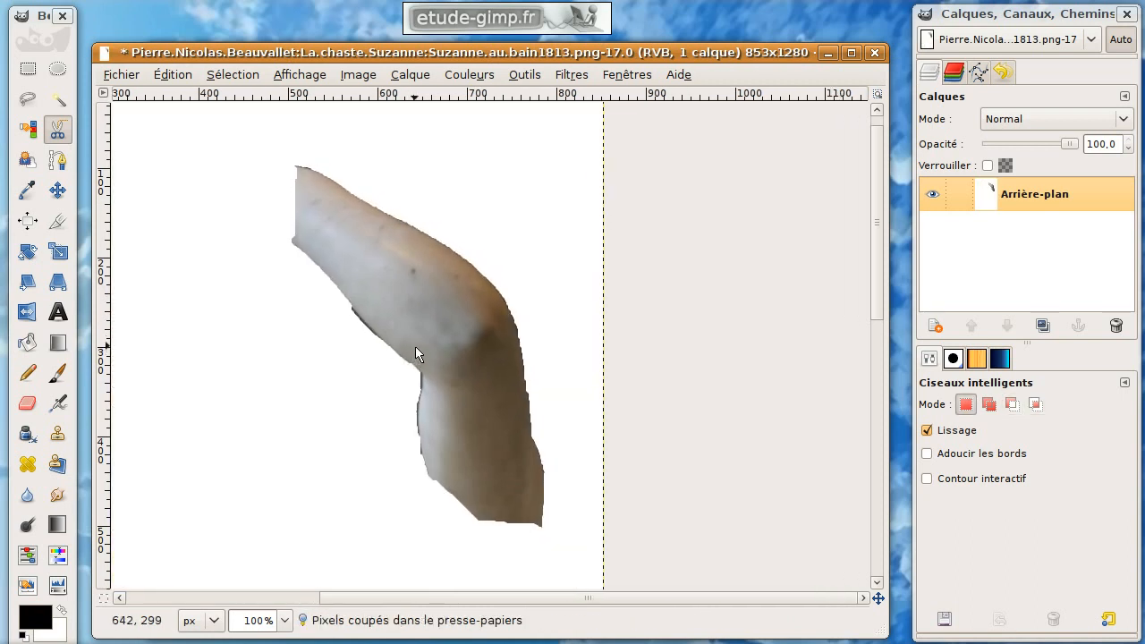
{"action": "key", "text": "ctrl+z"}
{"action": "key", "text": "ctrl+z"}
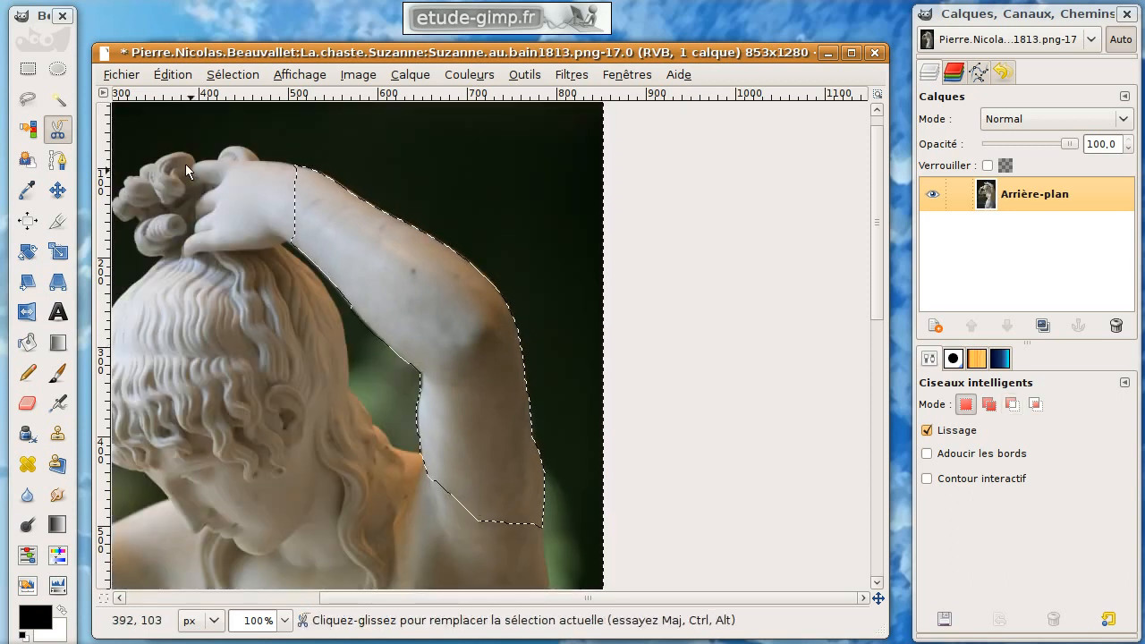
- Convert the current selection to a path and clear the selection
{"action": "left_click", "coordinate": [255, 77]}
{"action": "left_click", "coordinate": [288, 449]}
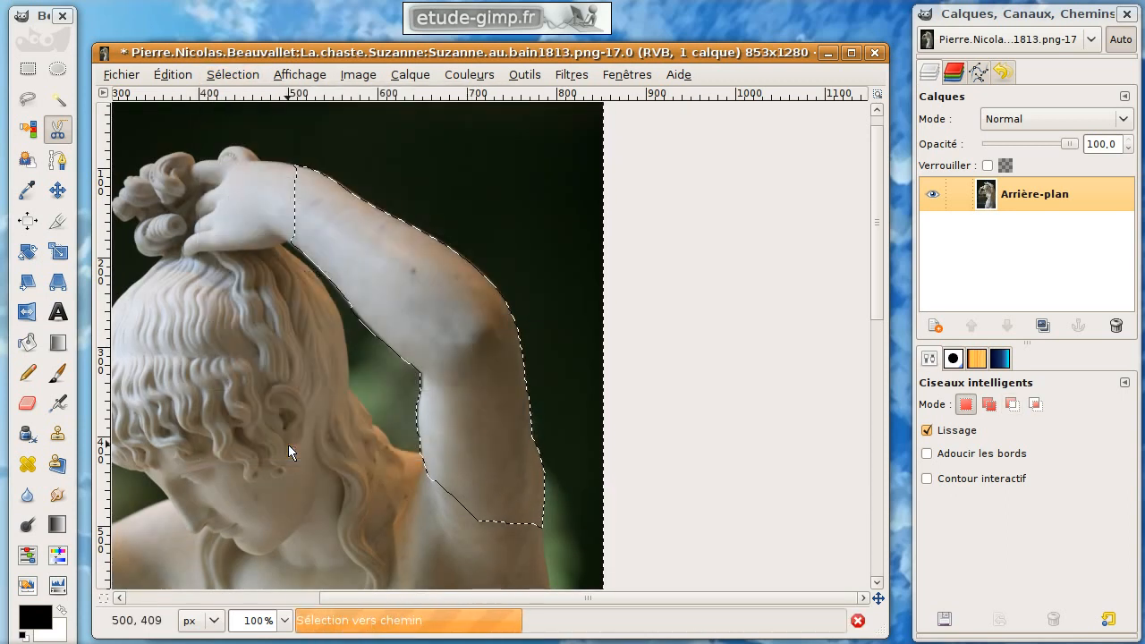
{"action": "key", "text": "ctrl+shift"}
{"action": "key", "text": "ctrl+shift+a"}
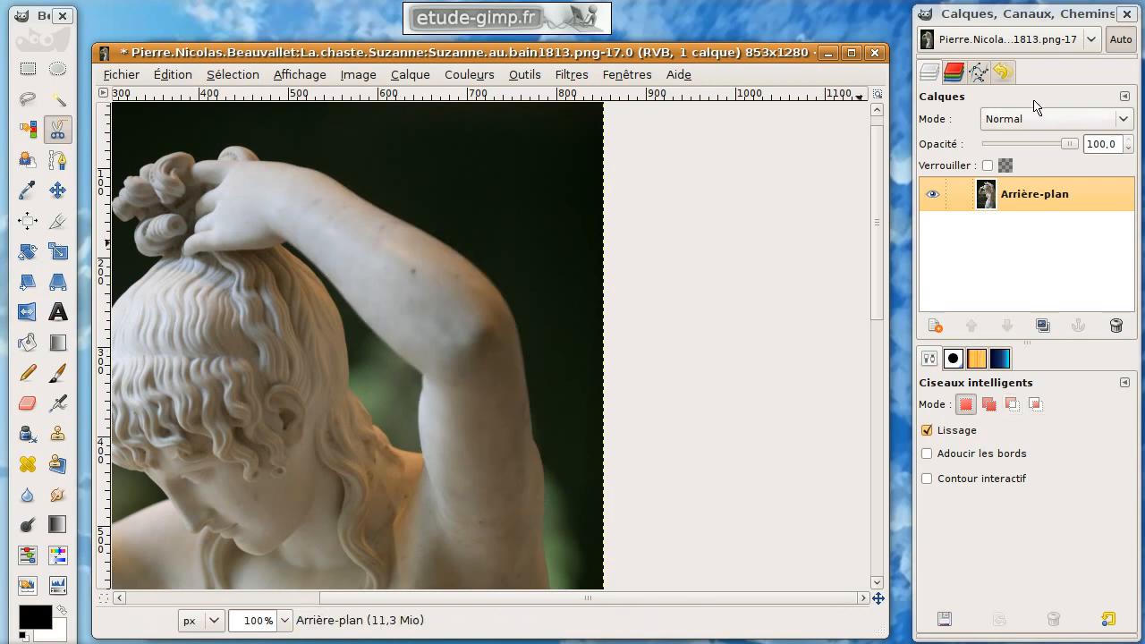
- Recreate the selection from the saved path, cut away everything around the arm, and deselect
{"action": "left_click", "coordinate": [979, 74]}
{"action": "left_click", "coordinate": [1038, 326]}
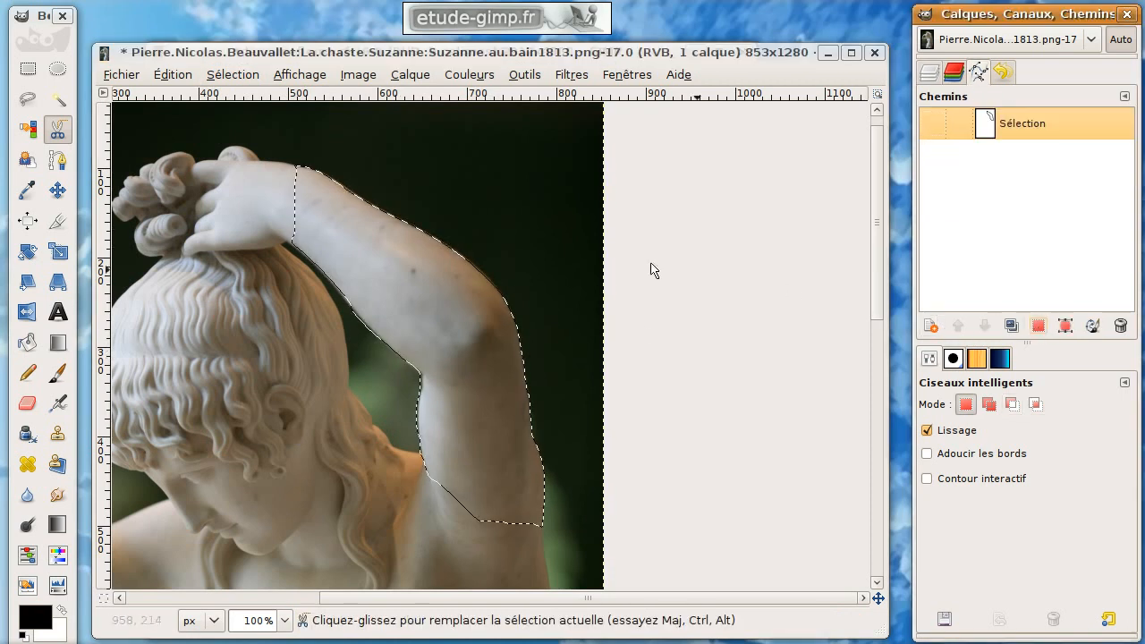
{"action": "key", "text": "ctrl+i"}
{"action": "key", "text": "ctrl+x"}
{"action": "key", "text": "ctrl+shift+a"}
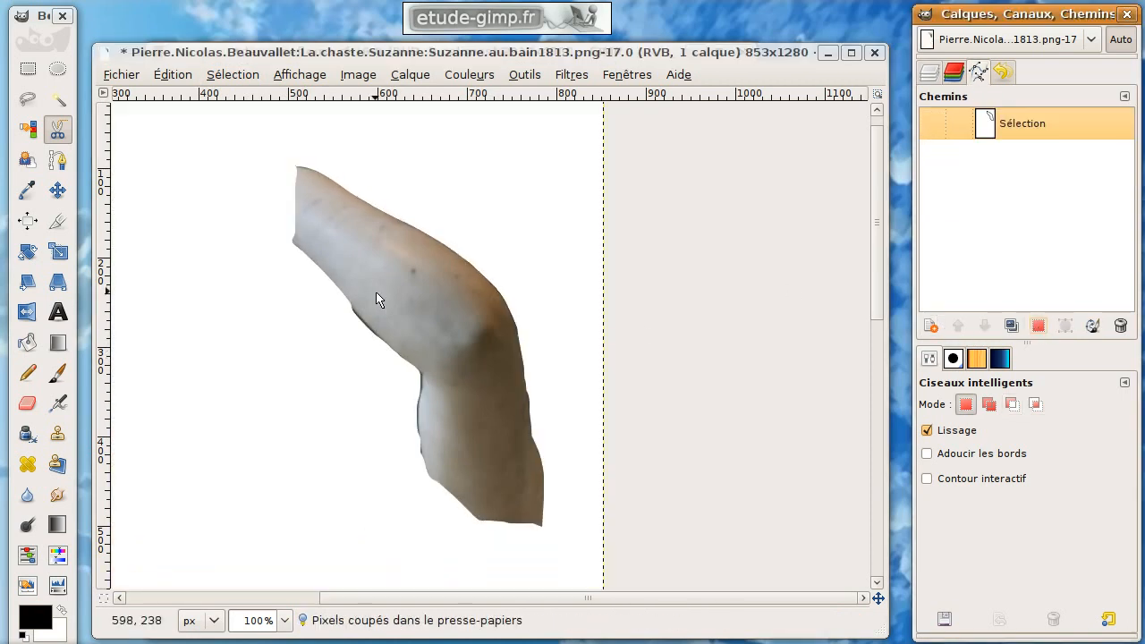
- Undo the cut around the arm to restore the full statue image, and clear the selection
{"action": "left_click_drag", "start_coordinate": [393, 329], "coordinate": [361, 313]}
{"action": "key", "text": "minus"}
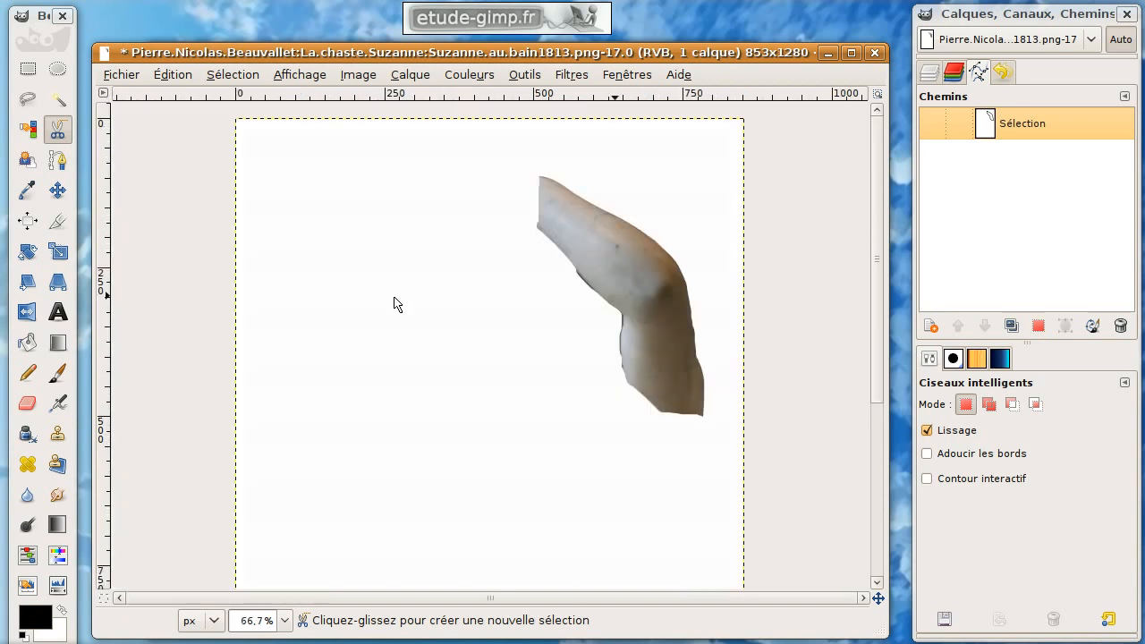
{"action": "key", "text": "1"}
{"action": "key", "text": "ctrl+z"}
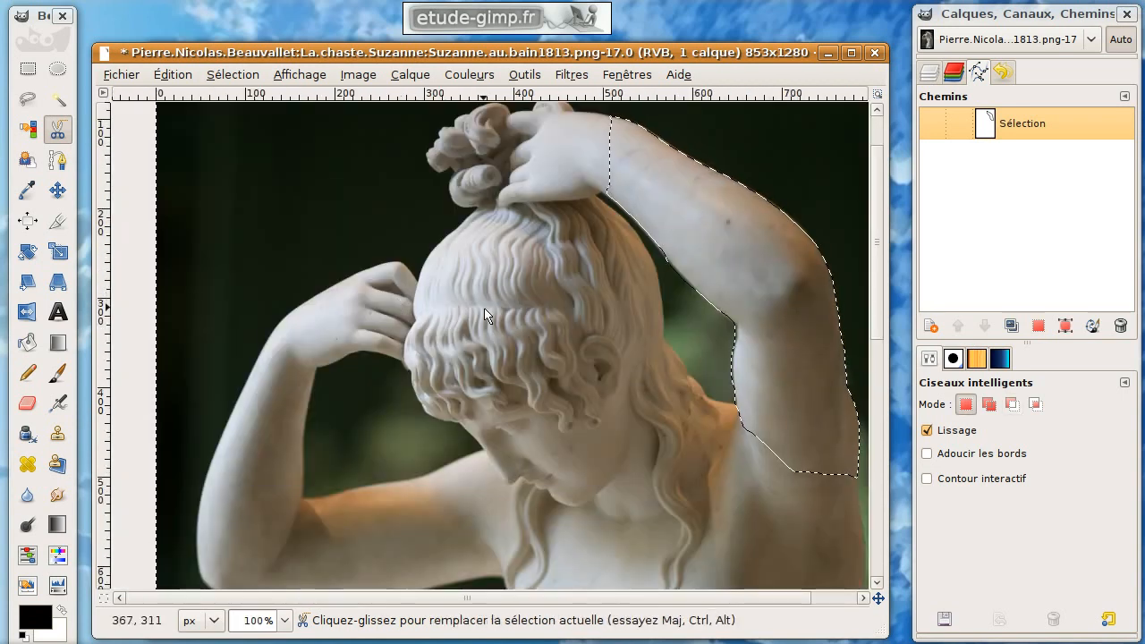
{"action": "left_click_drag", "start_coordinate": [391, 284], "coordinate": [376, 299]}
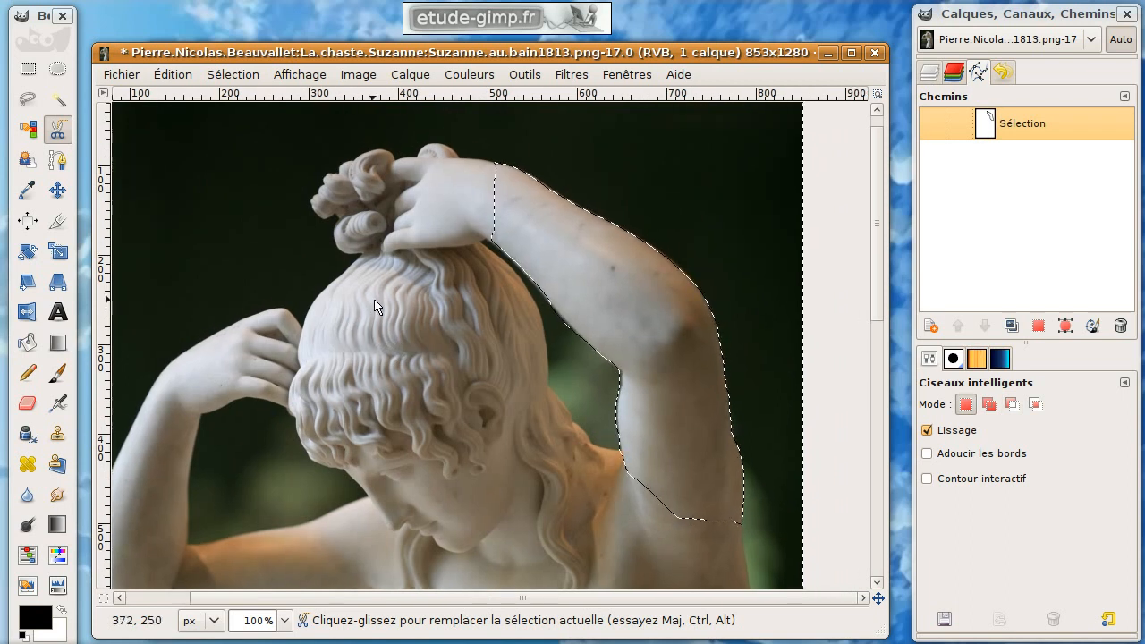
{"action": "key", "text": "ctrl+shift+a"}
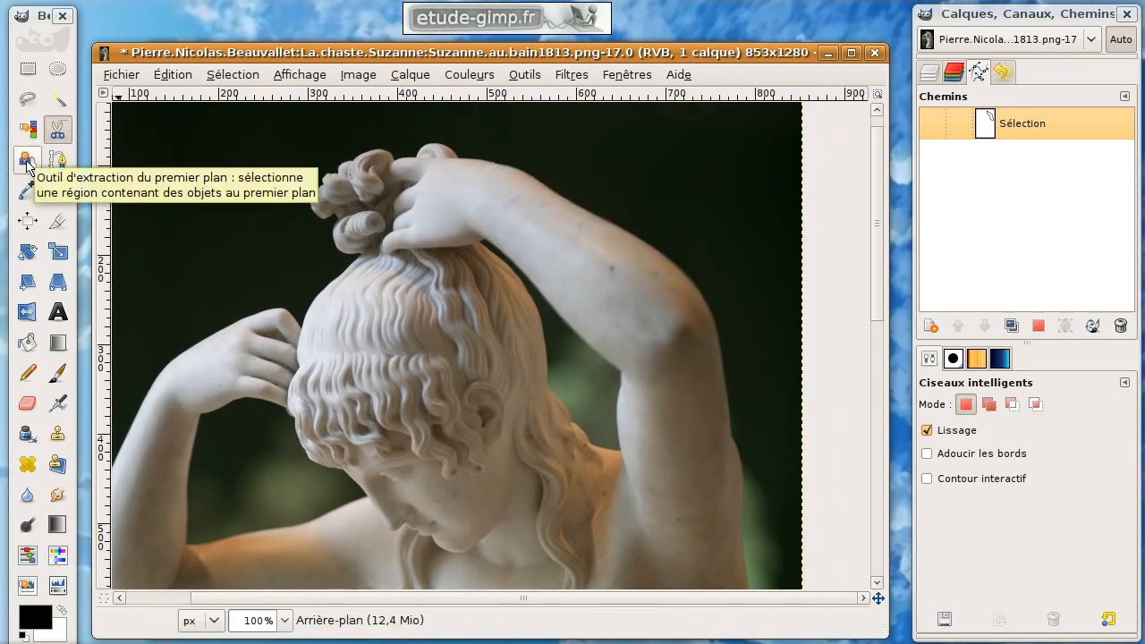
- Draw a closed rough outline around the whole statue with the Foreground Select tool
{"action": "scroll", "coordinate": [413, 242], "scroll_direction": "down", "scroll_amount": 2}
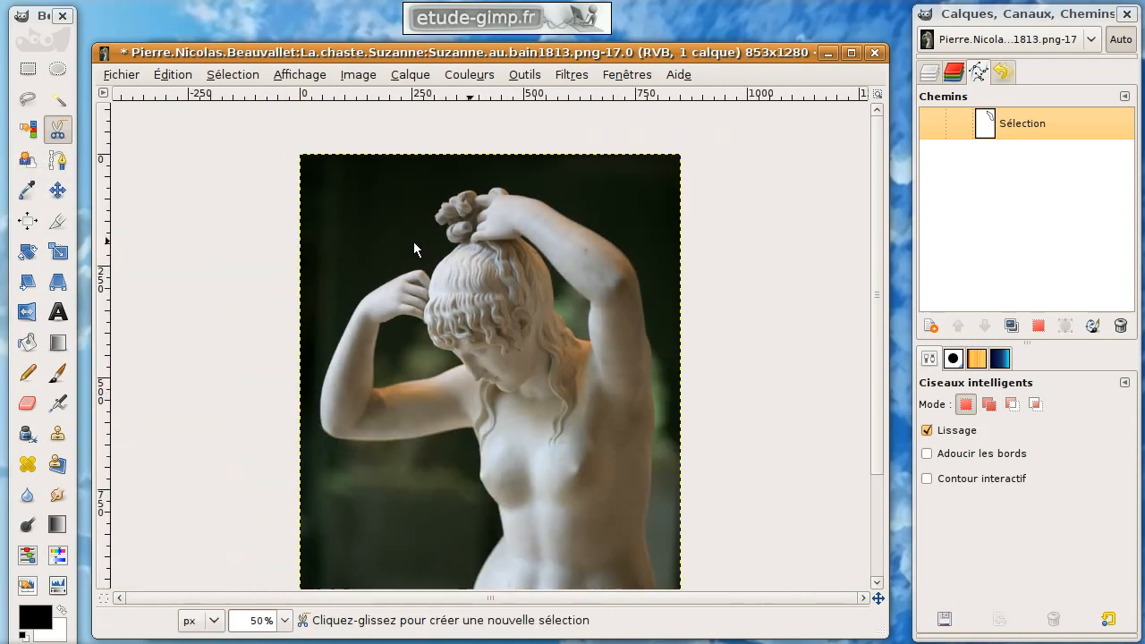
{"action": "left_click_drag", "start_coordinate": [454, 328], "coordinate": [392, 298]}
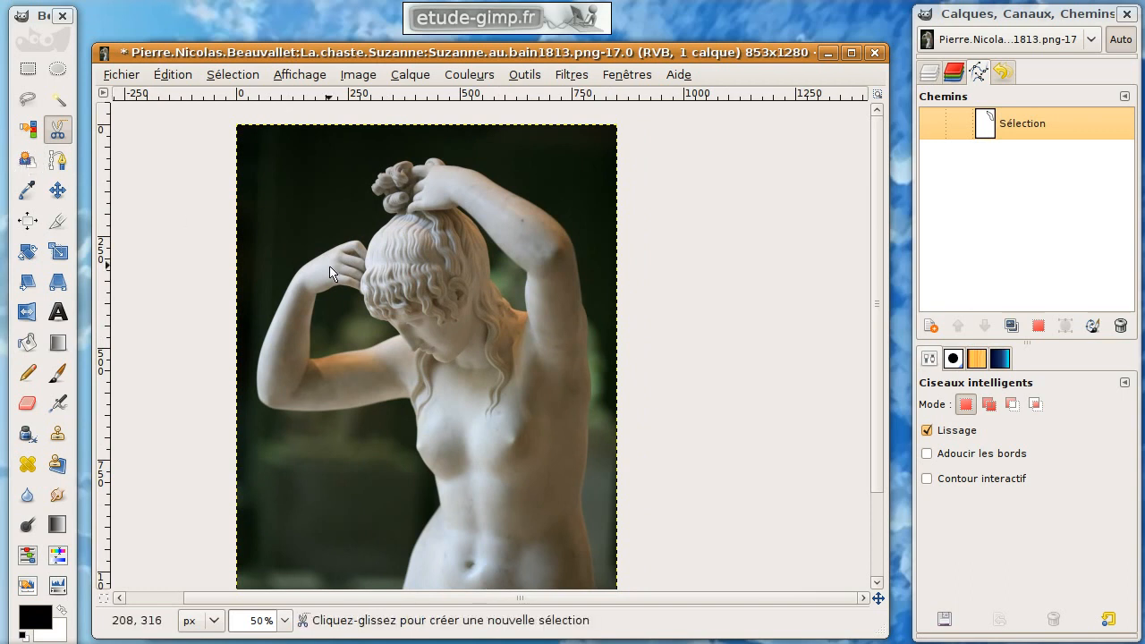
{"action": "left_click_drag", "start_coordinate": [330, 266], "coordinate": [334, 256]}
{"action": "left_click", "coordinate": [25, 166]}
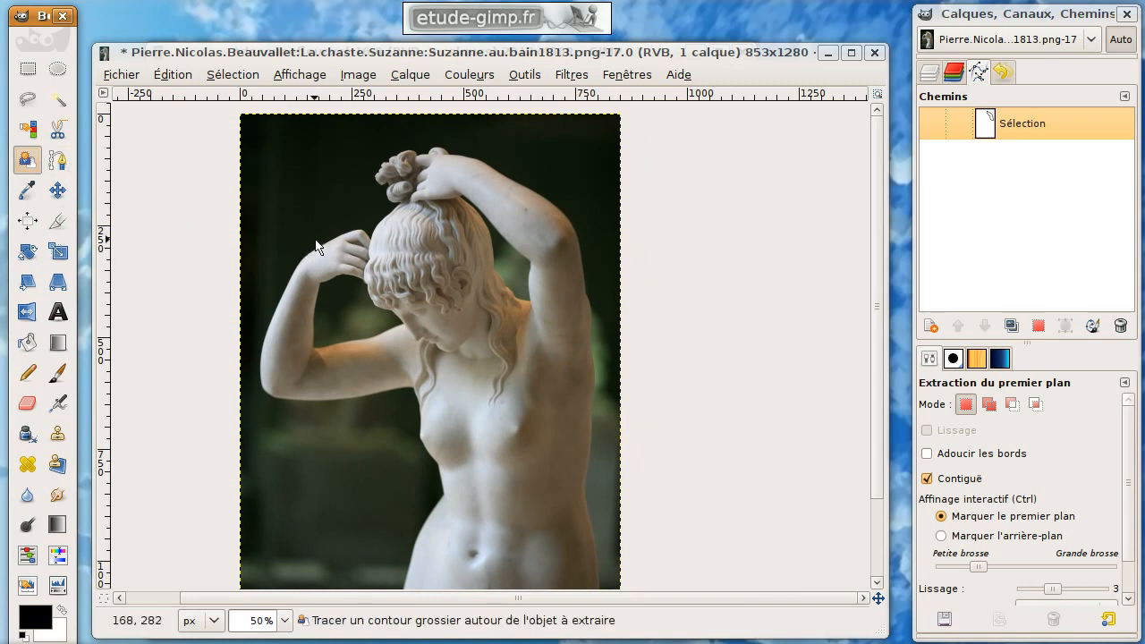
{"action": "left_click_drag", "start_coordinate": [330, 230], "coordinate": [345, 228]}
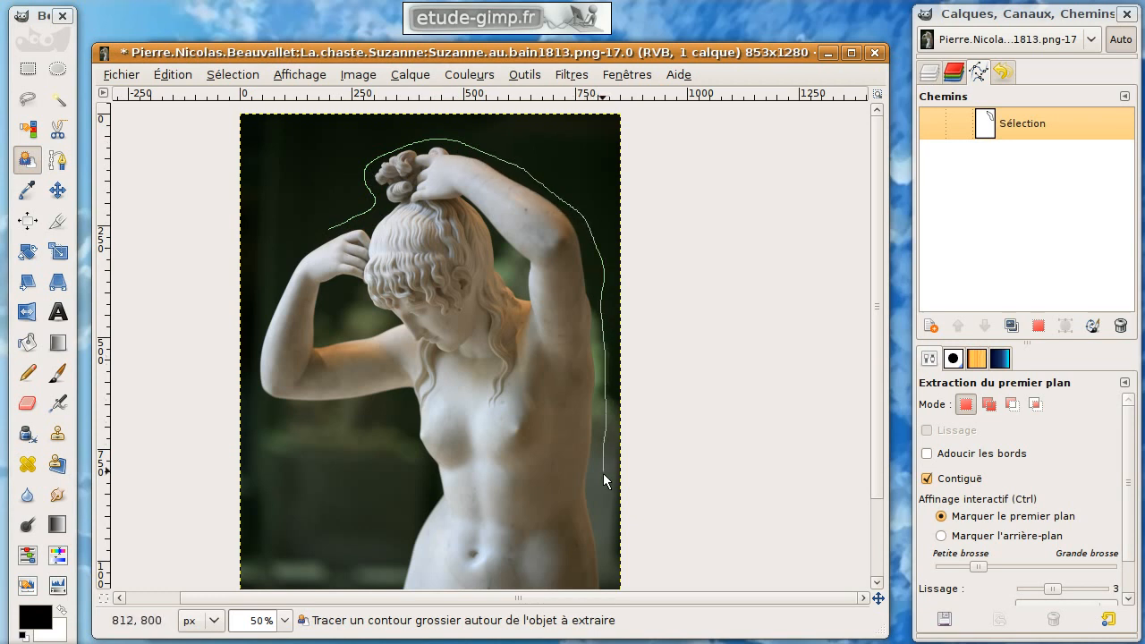
{"action": "left_click_drag", "start_coordinate": [610, 601], "coordinate": [575, 637]}
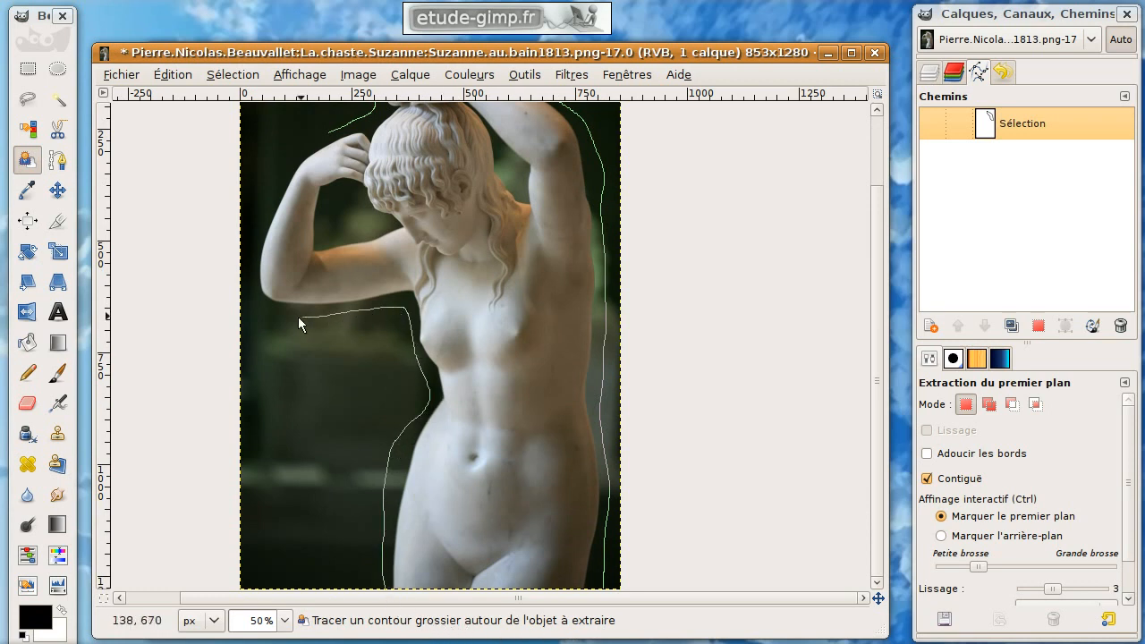
{"action": "left_click_drag", "start_coordinate": [252, 305], "coordinate": [265, 205]}
{"action": "left_click", "coordinate": [332, 132]}
- Mark the statue's head, both arms, torso and hips as foreground with brush strokes
{"action": "mouse_move", "coordinate": [456, 176]}
{"action": "left_mouse_down"}
{"action": "mouse_move", "coordinate": [493, 325]}
{"action": "mouse_move", "coordinate": [396, 236]}
{"action": "mouse_move", "coordinate": [415, 233]}
{"action": "left_mouse_up"}
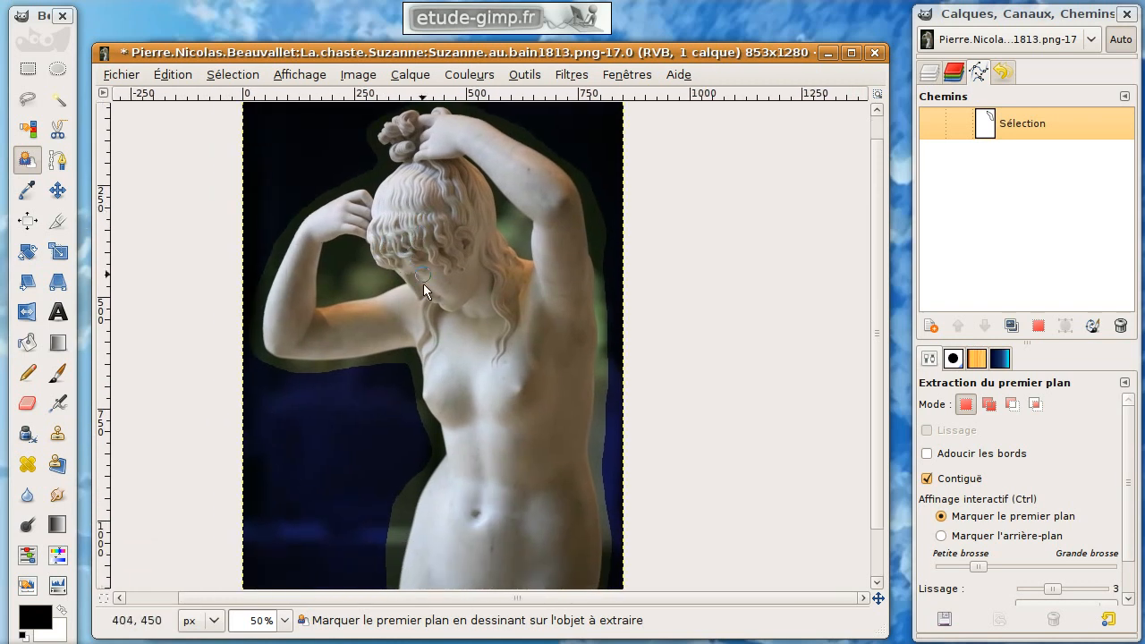
{"action": "mouse_move", "coordinate": [410, 204]}
{"action": "left_mouse_down"}
{"action": "mouse_move", "coordinate": [434, 141]}
{"action": "mouse_move", "coordinate": [484, 148]}
{"action": "mouse_move", "coordinate": [541, 204]}
{"action": "mouse_move", "coordinate": [566, 250]}
{"action": "mouse_move", "coordinate": [573, 297]}
{"action": "mouse_move", "coordinate": [530, 320]}
{"action": "mouse_move", "coordinate": [443, 201]}
{"action": "mouse_move", "coordinate": [416, 194]}
{"action": "mouse_move", "coordinate": [312, 236]}
{"action": "mouse_move", "coordinate": [292, 318]}
{"action": "mouse_move", "coordinate": [297, 333]}
{"action": "mouse_move", "coordinate": [367, 332]}
{"action": "mouse_move", "coordinate": [413, 299]}
{"action": "mouse_move", "coordinate": [417, 243]}
{"action": "mouse_move", "coordinate": [439, 254]}
{"action": "mouse_move", "coordinate": [488, 380]}
{"action": "mouse_move", "coordinate": [461, 515]}
{"action": "mouse_move", "coordinate": [433, 565]}
{"action": "mouse_move", "coordinate": [489, 587]}
{"action": "mouse_move", "coordinate": [522, 580]}
{"action": "mouse_move", "coordinate": [557, 520]}
{"action": "mouse_move", "coordinate": [545, 342]}
{"action": "mouse_move", "coordinate": [532, 324]}
{"action": "mouse_move", "coordinate": [516, 503]}
{"action": "mouse_move", "coordinate": [543, 552]}
{"action": "mouse_move", "coordinate": [546, 598]}
{"action": "mouse_move", "coordinate": [527, 639]}
{"action": "mouse_move", "coordinate": [484, 584]}
{"action": "mouse_move", "coordinate": [477, 546]}
{"action": "mouse_move", "coordinate": [456, 582]}
{"action": "mouse_move", "coordinate": [440, 528]}
{"action": "mouse_move", "coordinate": [516, 542]}
{"action": "mouse_move", "coordinate": [534, 383]}
{"action": "mouse_move", "coordinate": [461, 254]}
{"action": "left_mouse_up"}
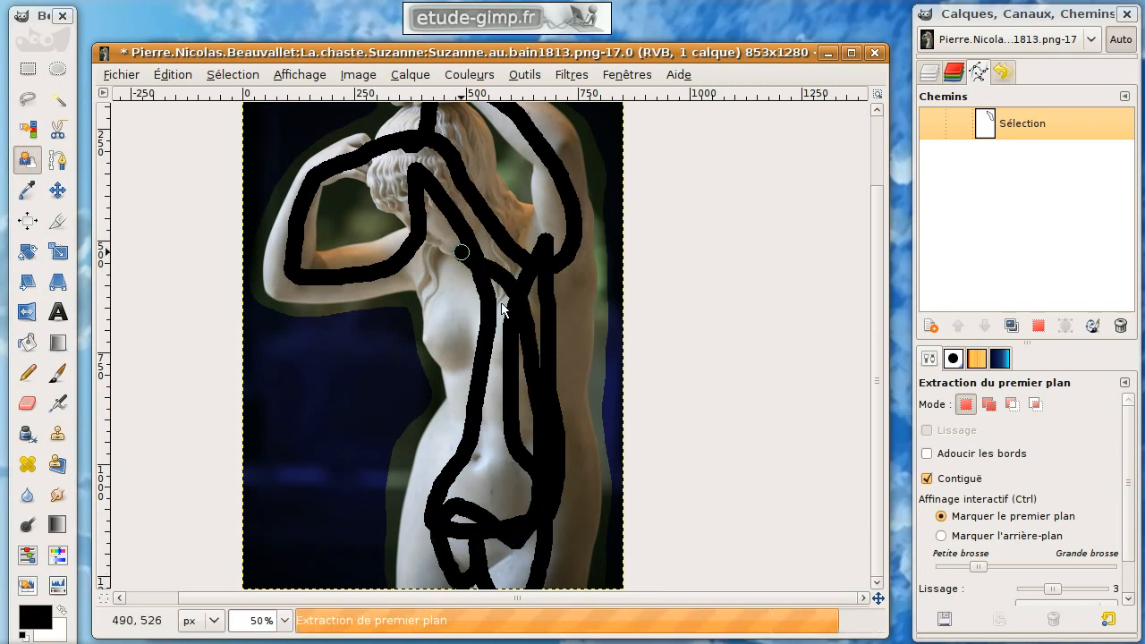
{"action": "mouse_move", "coordinate": [460, 260]}
{"action": "left_mouse_down"}
{"action": "mouse_move", "coordinate": [483, 365]}
{"action": "mouse_move", "coordinate": [458, 270]}
{"action": "left_mouse_up"}
{"action": "mouse_move", "coordinate": [444, 216]}
{"action": "left_mouse_down"}
{"action": "mouse_move", "coordinate": [429, 275]}
{"action": "mouse_move", "coordinate": [457, 260]}
{"action": "mouse_move", "coordinate": [433, 275]}
{"action": "mouse_move", "coordinate": [430, 231]}
{"action": "left_mouse_up"}
- Clear the old arm selection and mark the green patch between the hair and the raised arm as background
{"action": "key", "text": "plus"}
{"action": "key", "text": "plus"}
{"action": "mouse_move", "coordinate": [509, 167]}
{"action": "left_mouse_down"}
{"action": "mouse_move", "coordinate": [443, 281]}
{"action": "mouse_move", "coordinate": [443, 302]}
{"action": "mouse_move", "coordinate": [414, 275]}
{"action": "mouse_move", "coordinate": [435, 307]}
{"action": "left_mouse_up"}
{"action": "key", "text": "plus"}
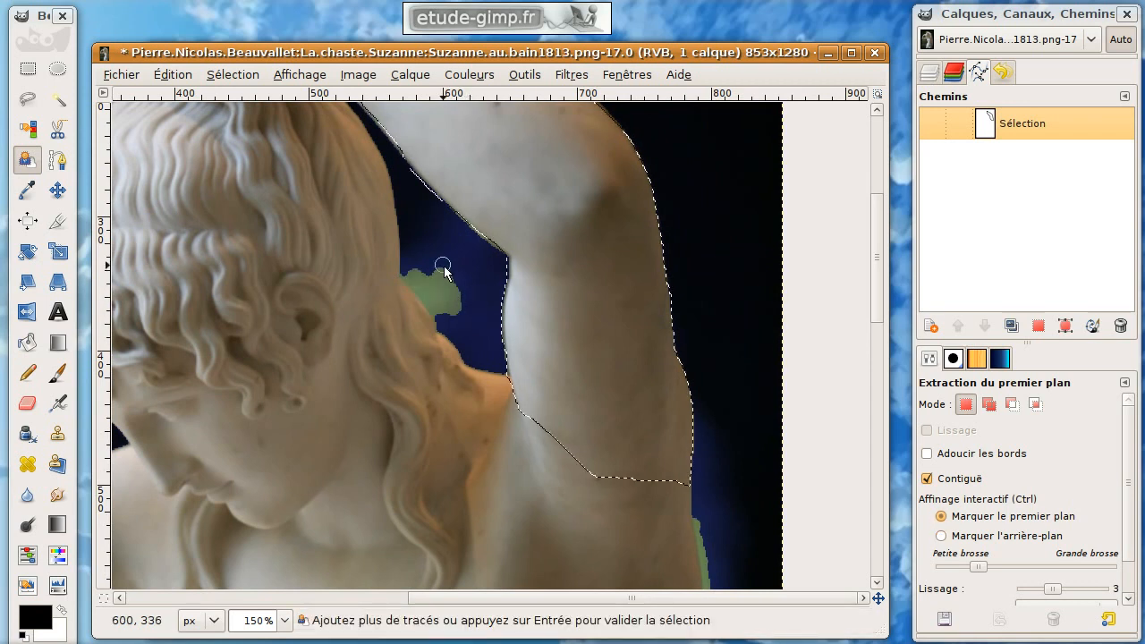
{"action": "key", "text": "ctrl+y"}
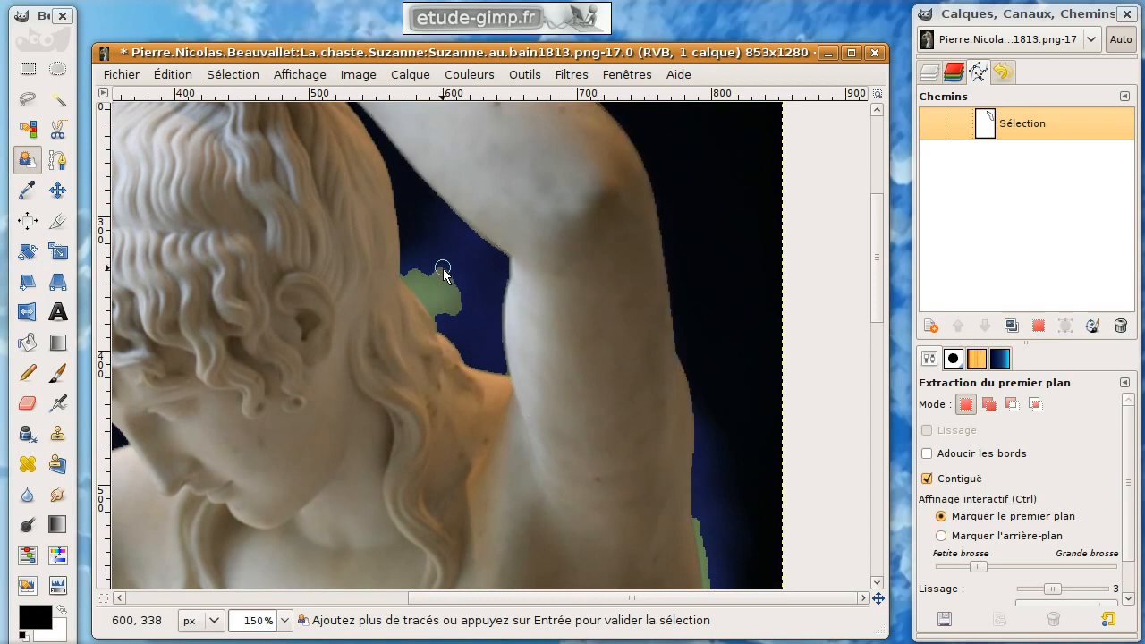
{"action": "mouse_move", "coordinate": [447, 292]}
{"action": "left_mouse_down"}
{"action": "mouse_move", "coordinate": [460, 305]}
{"action": "mouse_move", "coordinate": [429, 271]}
{"action": "mouse_move", "coordinate": [443, 292]}
{"action": "mouse_move", "coordinate": [419, 275]}
{"action": "mouse_move", "coordinate": [435, 322]}
{"action": "mouse_move", "coordinate": [410, 282]}
{"action": "mouse_move", "coordinate": [448, 322]}
{"action": "mouse_move", "coordinate": [457, 307]}
{"action": "left_mouse_up"}
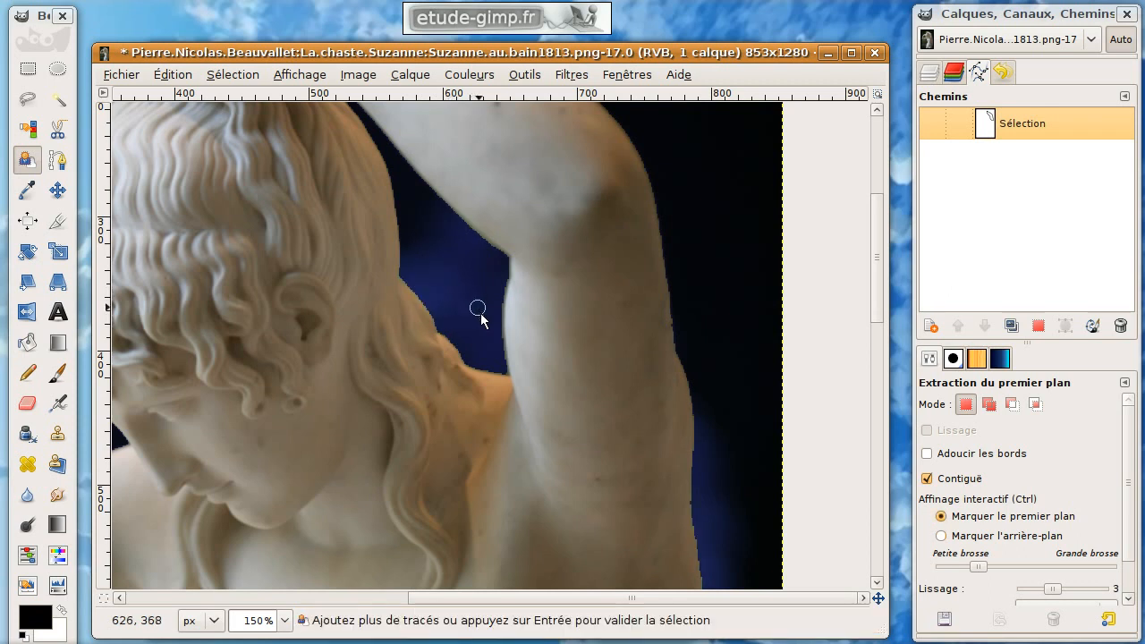
- Mark the statue's outer thigh at the lower edge of the image as foreground
{"action": "left_click_drag", "start_coordinate": [545, 402], "coordinate": [402, 175]}
{"action": "left_click_drag", "start_coordinate": [399, 501], "coordinate": [387, 111]}
{"action": "mouse_move", "coordinate": [384, 399]}
{"action": "left_mouse_down"}
{"action": "mouse_move", "coordinate": [402, 263]}
{"action": "mouse_move", "coordinate": [434, 310]}
{"action": "mouse_move", "coordinate": [417, 455]}
{"action": "mouse_move", "coordinate": [376, 428]}
{"action": "mouse_move", "coordinate": [374, 349]}
{"action": "mouse_move", "coordinate": [424, 405]}
{"action": "mouse_move", "coordinate": [435, 447]}
{"action": "left_mouse_up"}
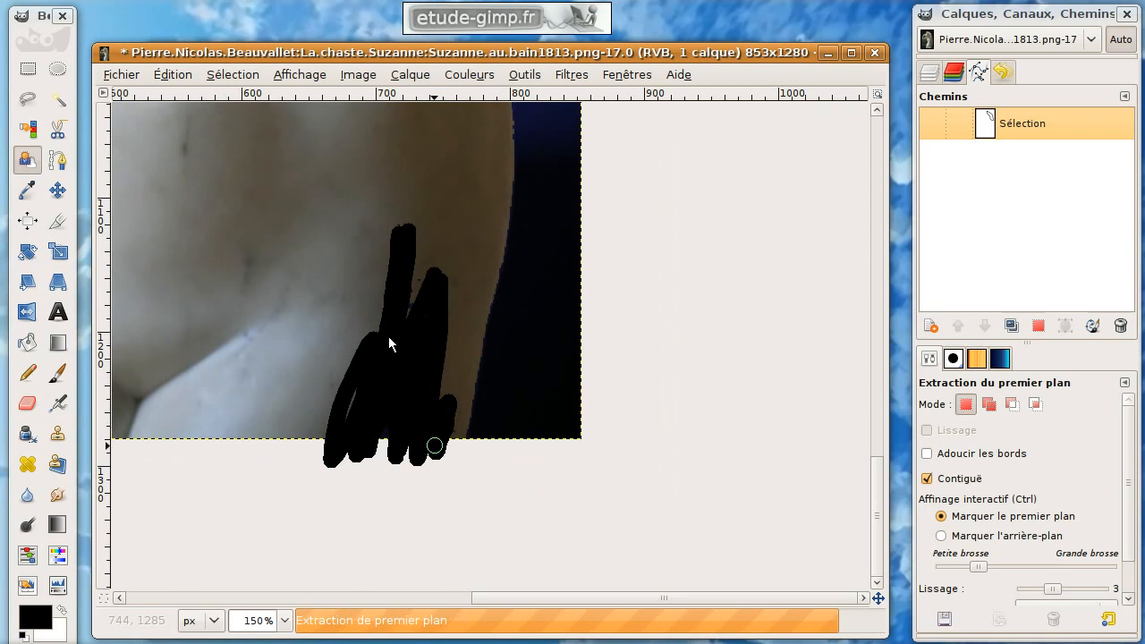
- Mark a strip along the outside of the statue's hip, between the waist and thigh, as background
{"action": "scroll", "coordinate": [419, 233], "scroll_direction": "up", "scroll_amount": 8}
{"action": "left_click_drag", "start_coordinate": [519, 407], "coordinate": [400, 347]}
{"action": "key", "text": "plus"}
{"action": "key", "text": "ctrl"}
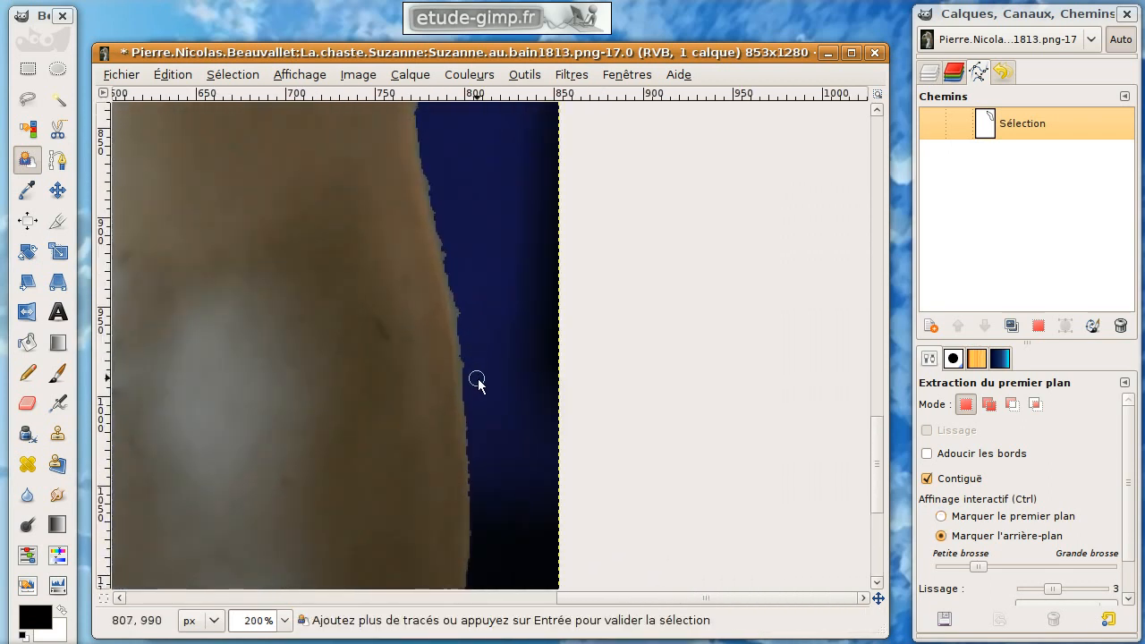
{"action": "left_click_drag", "start_coordinate": [466, 329], "coordinate": [432, 162]}
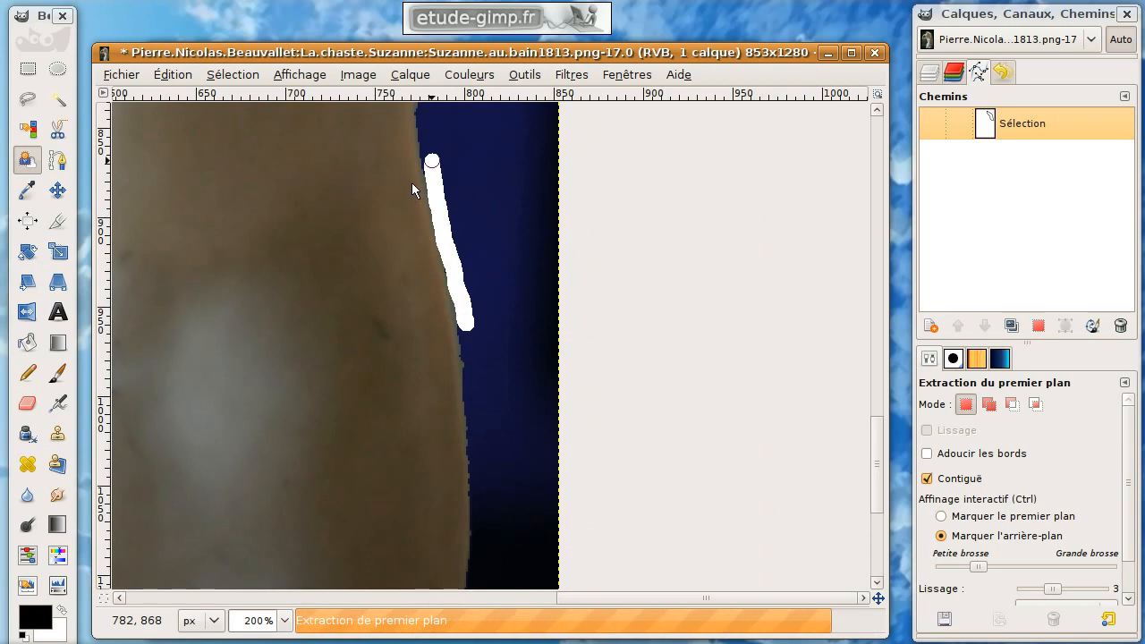
- Refine the foreground mask along the waist's outer edge and turn the extracted statue into a selection
{"action": "scroll", "coordinate": [430, 217], "scroll_direction": "up", "scroll_amount": 5}
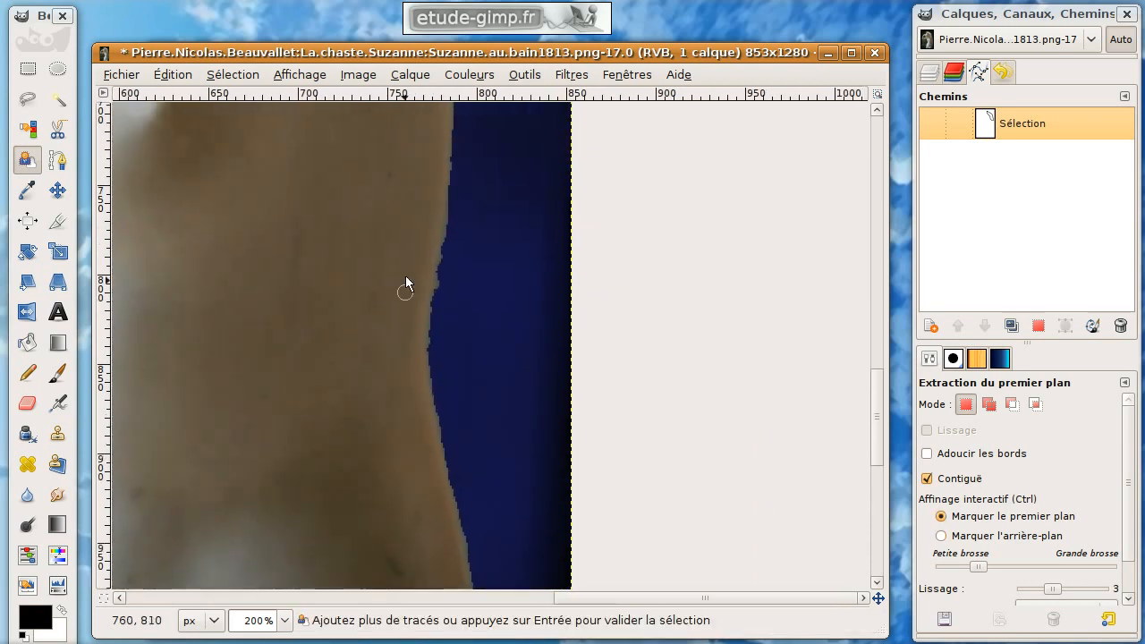
{"action": "left_click_drag", "start_coordinate": [451, 455], "coordinate": [472, 354]}
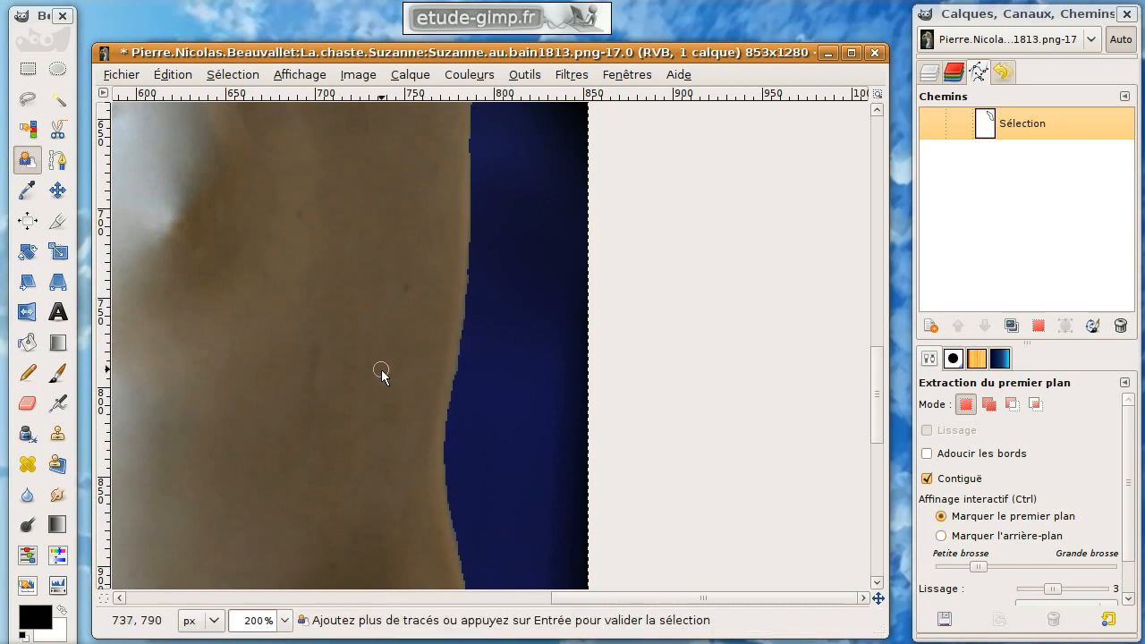
{"action": "scroll", "coordinate": [340, 328], "scroll_direction": "down", "scroll_amount": 3}
{"action": "left_click_drag", "start_coordinate": [465, 294], "coordinate": [444, 395]}
{"action": "scroll", "coordinate": [409, 356], "scroll_direction": "down", "scroll_amount": 1}
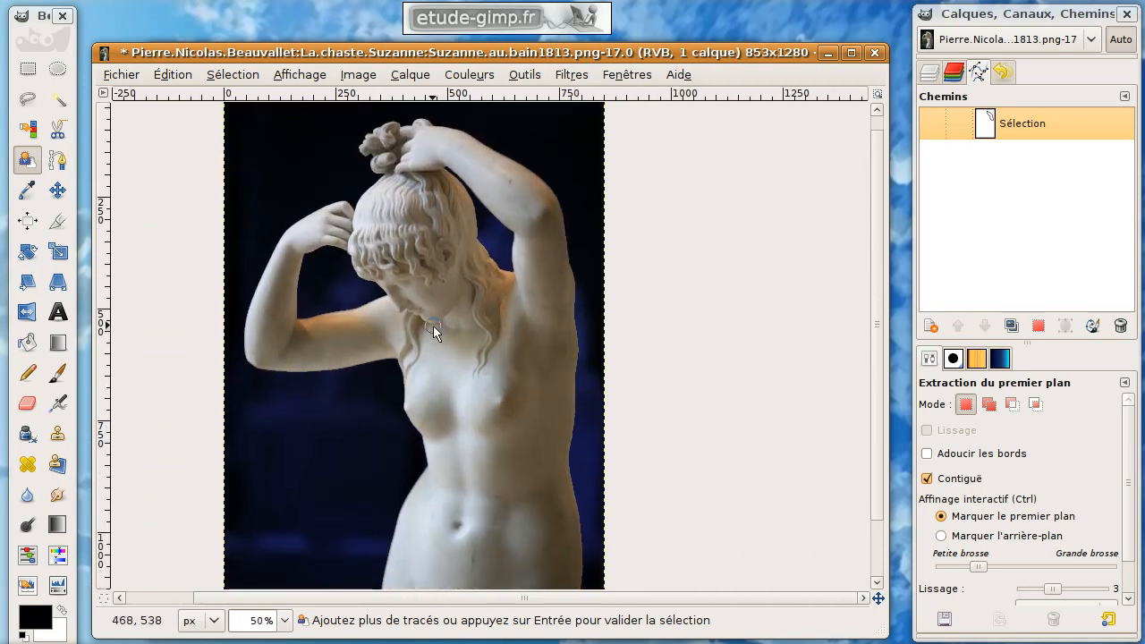
{"action": "key", "text": "Return"}
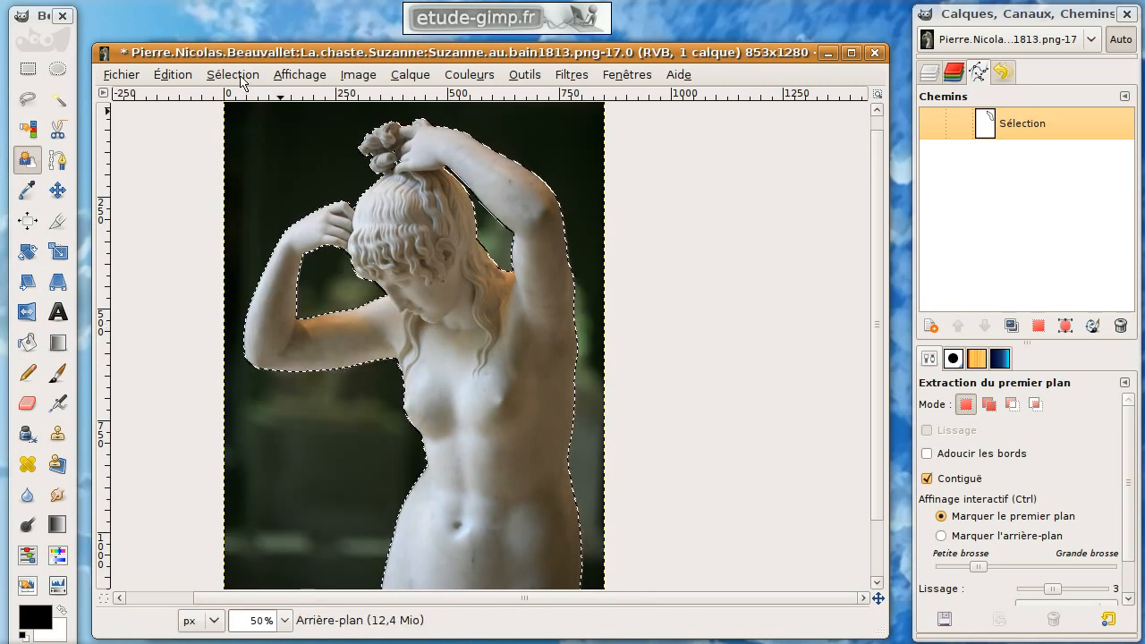
{"action": "key", "text": "ctrl"}
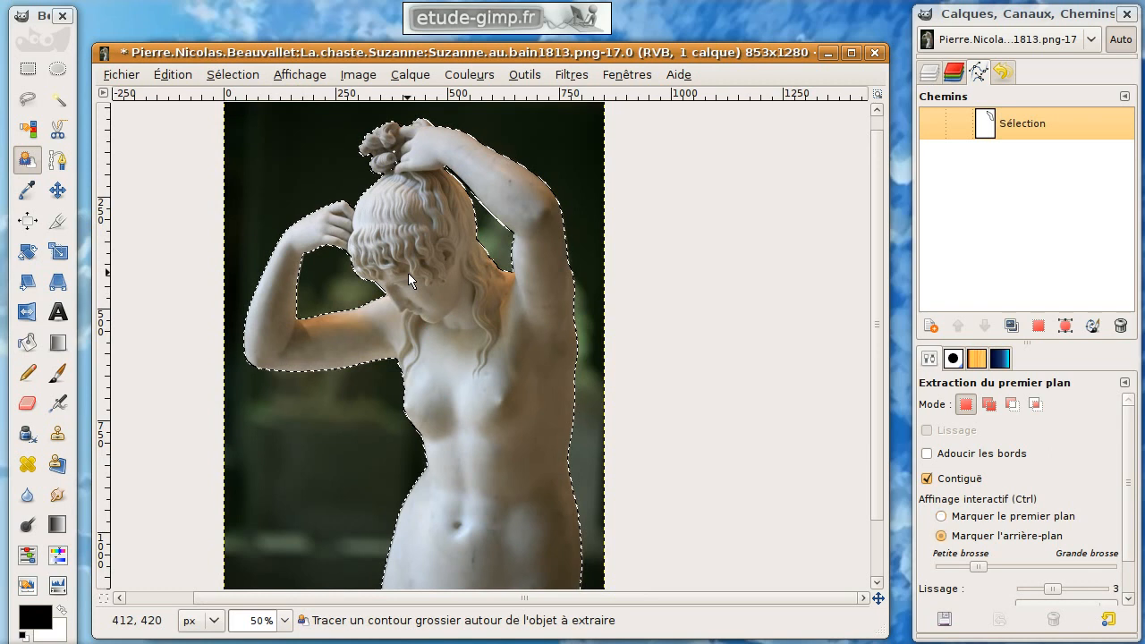
- Convert the statue selection into a path and deselect everything
{"action": "left_click", "coordinate": [233, 74]}
{"action": "left_click", "coordinate": [258, 450]}
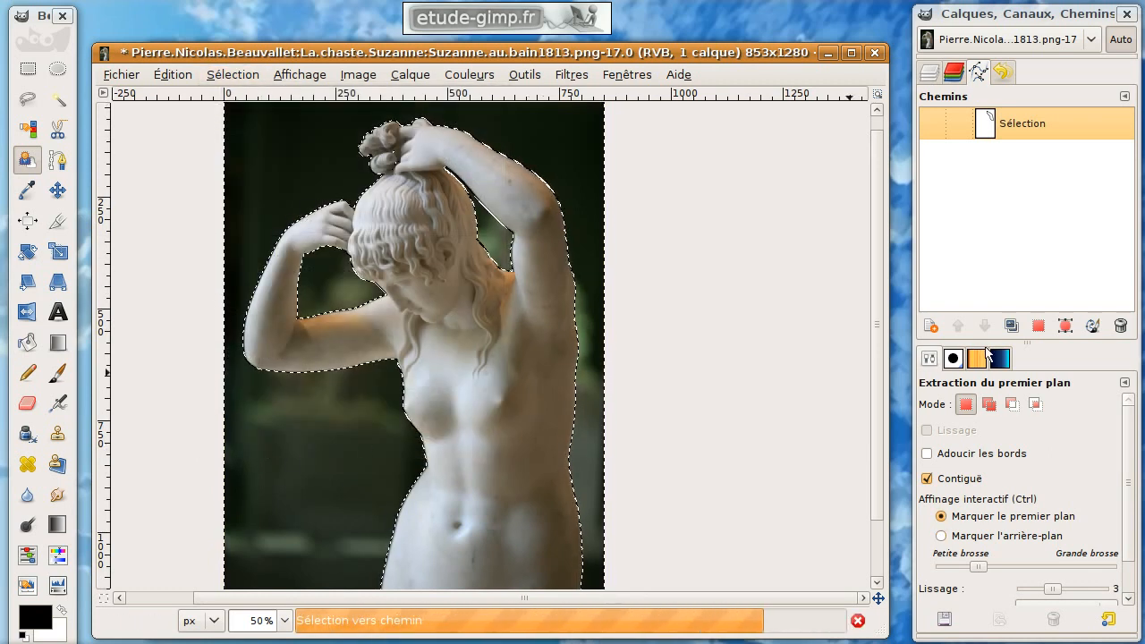
{"action": "key", "text": "ctrl+shift+a"}
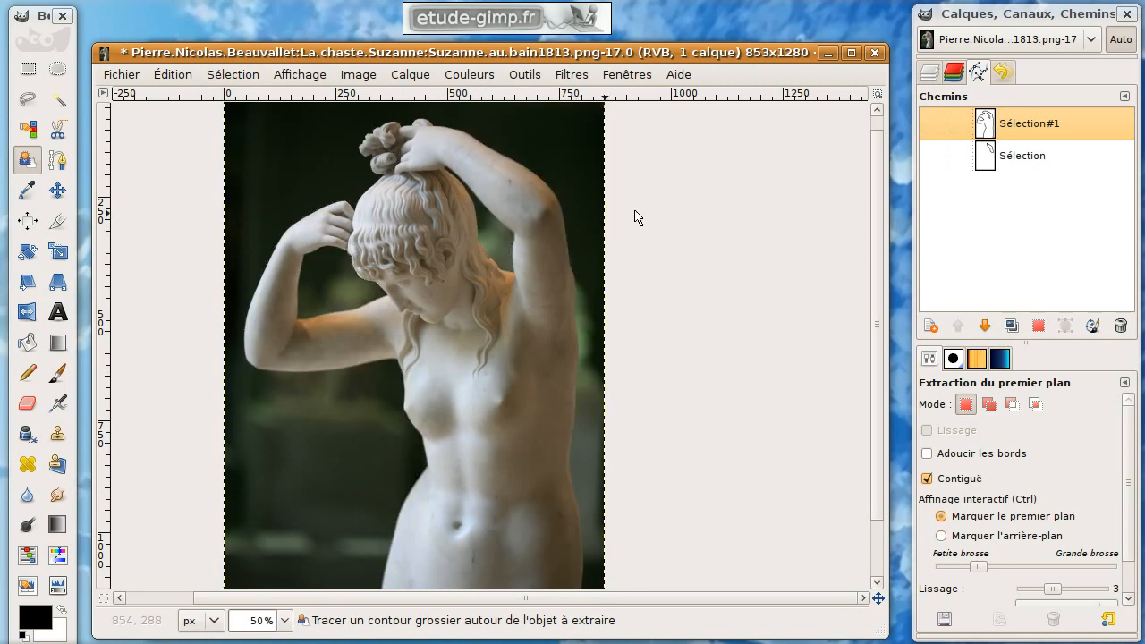
- Load the full statue path as a selection, invert it and cut away the background
{"action": "left_click", "coordinate": [1039, 326]}
{"action": "key", "text": "ctrl+i"}
{"action": "key", "text": "ctrl+x"}
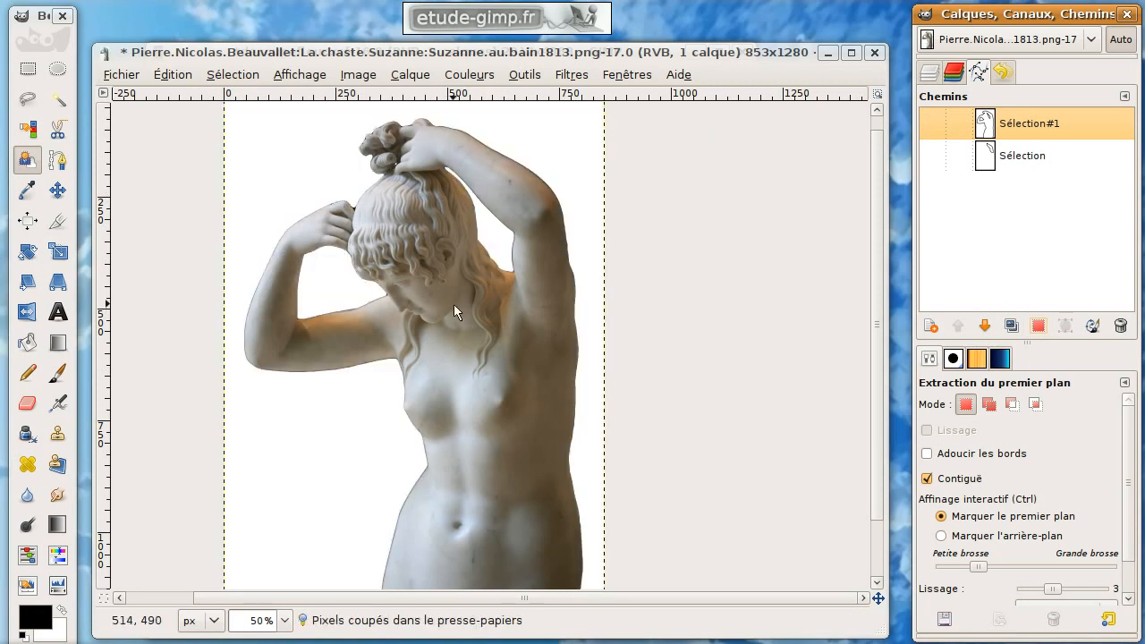
- Examine the cut-out statue's contours around the head, arms and torso
{"action": "left_click", "coordinate": [480, 57]}
{"action": "left_click_drag", "start_coordinate": [401, 294], "coordinate": [439, 306]}
{"action": "left_click_drag", "start_coordinate": [457, 259], "coordinate": [417, 292]}
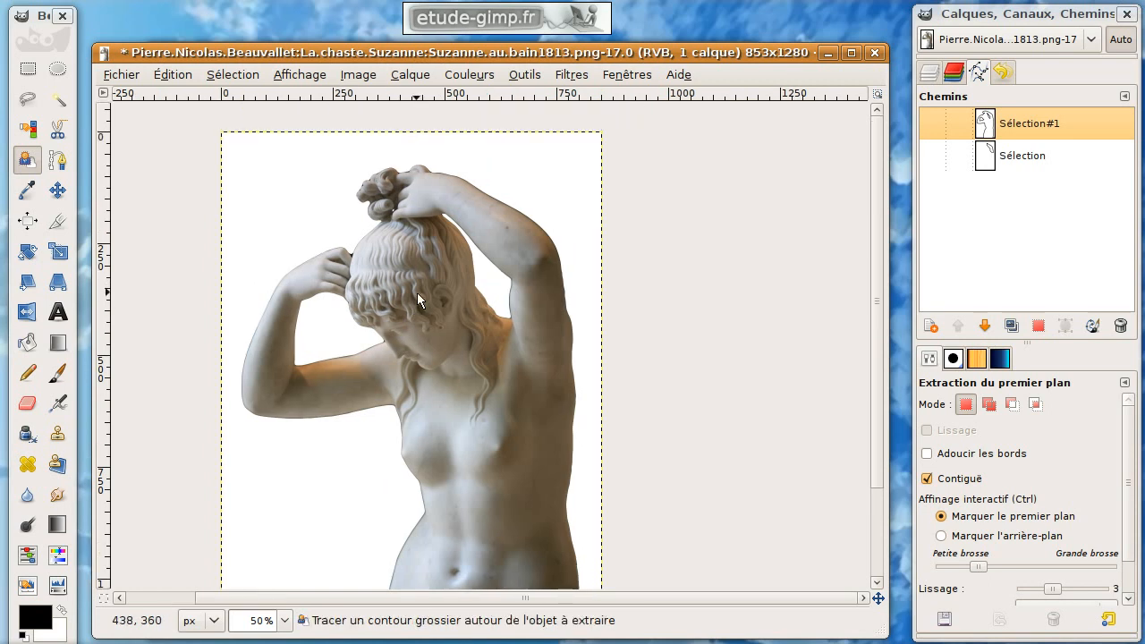
{"action": "scroll", "coordinate": [417, 293], "scroll_direction": "up", "scroll_amount": 1}
{"action": "left_click_drag", "start_coordinate": [451, 372], "coordinate": [481, 294]}
{"action": "left_click_drag", "start_coordinate": [517, 247], "coordinate": [472, 289]}
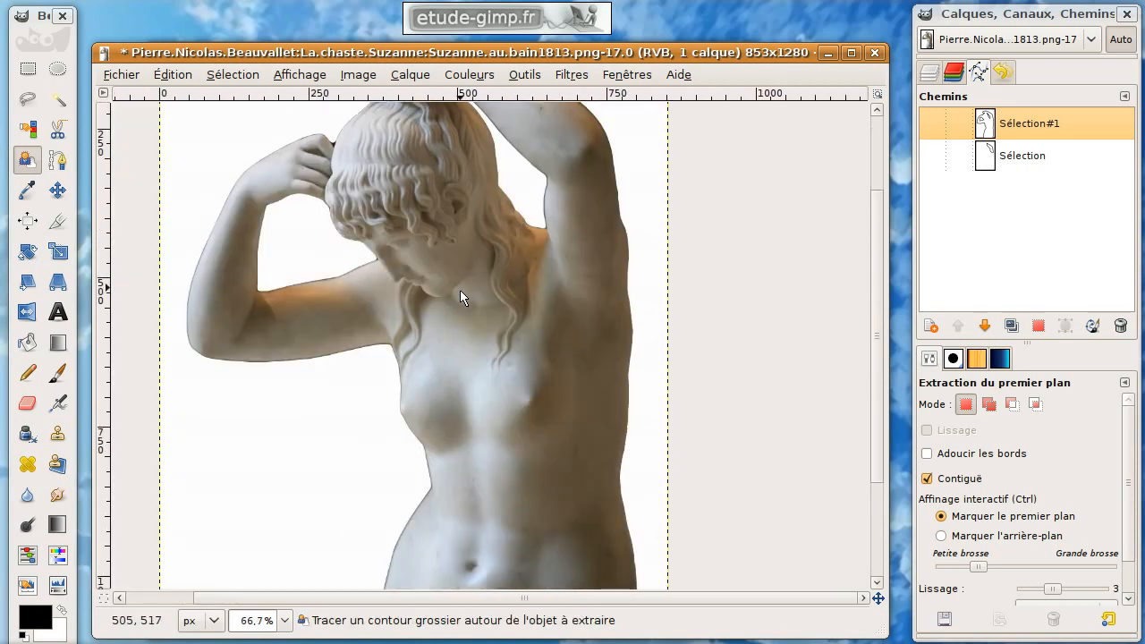
{"action": "left_click_drag", "start_coordinate": [467, 243], "coordinate": [467, 325]}
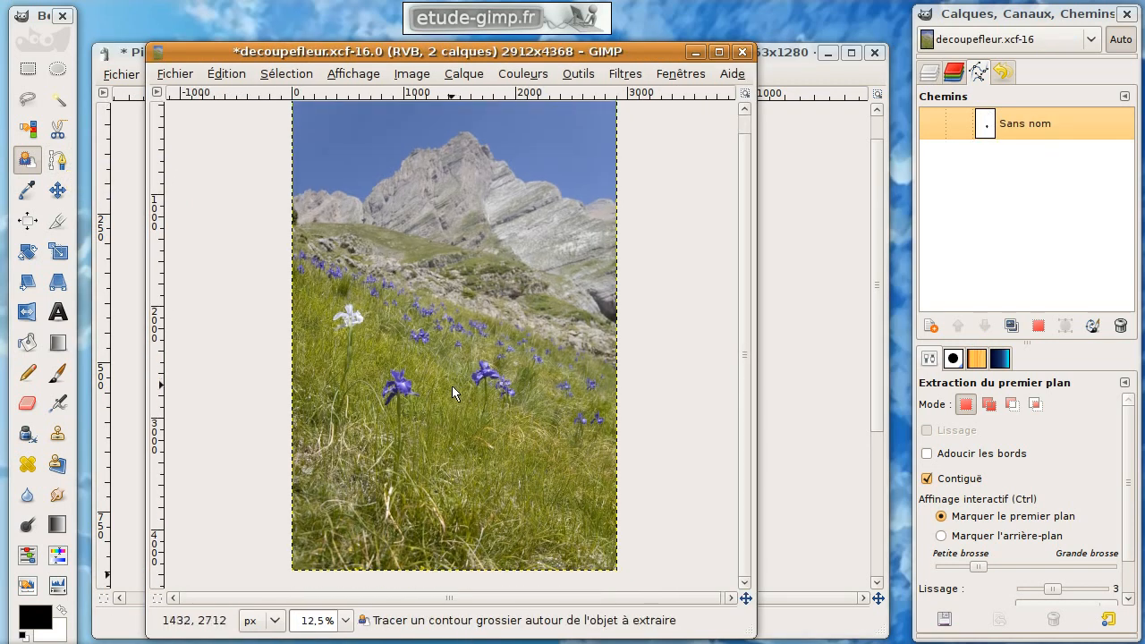
- Try to select the central iris's petals in decoupefleur.xcf with Fuzzy Select, adding areas to the selection, and clear it
{"action": "scroll", "coordinate": [461, 283], "scroll_direction": "up", "scroll_amount": 2}
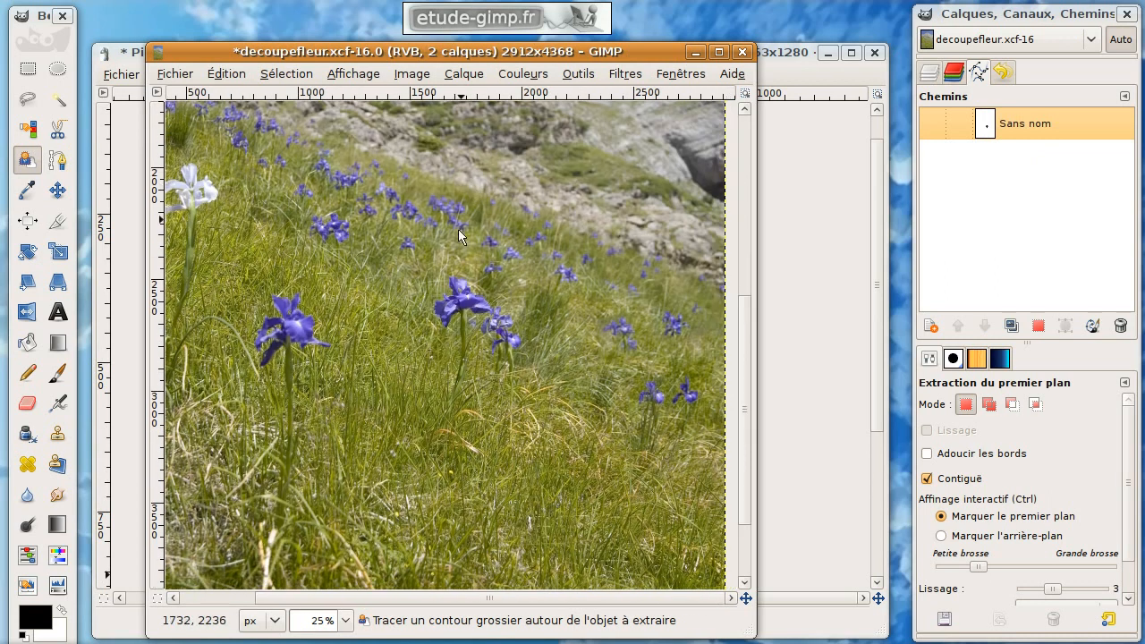
{"action": "left_click_drag", "start_coordinate": [442, 302], "coordinate": [379, 275]}
{"action": "scroll", "coordinate": [446, 266], "scroll_direction": "up", "scroll_amount": 2}
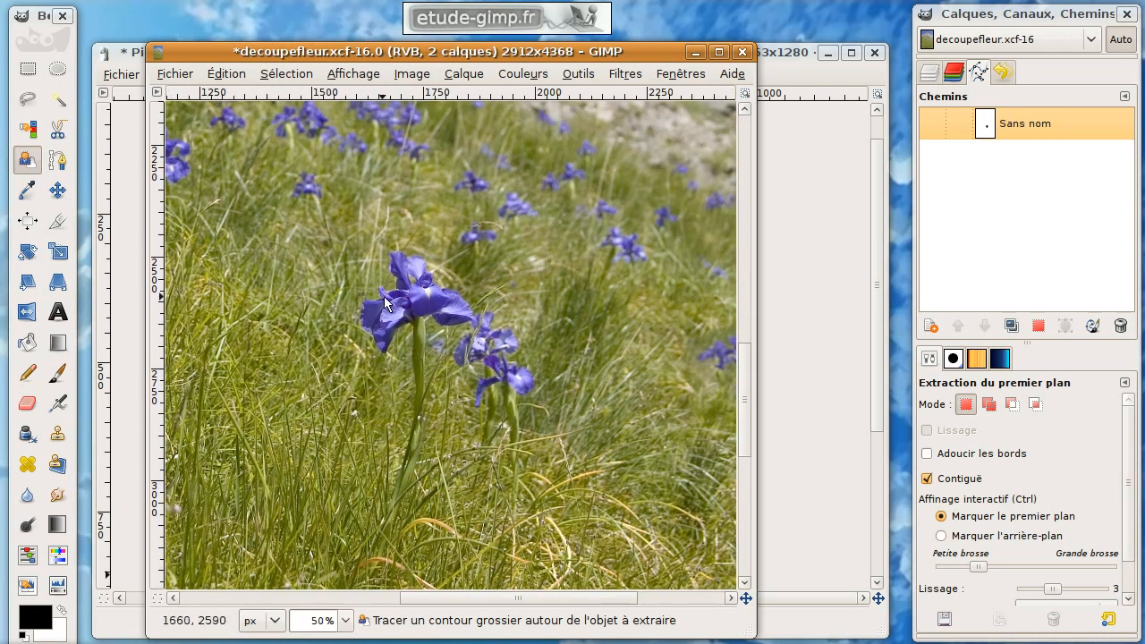
{"action": "left_click", "coordinate": [56, 103]}
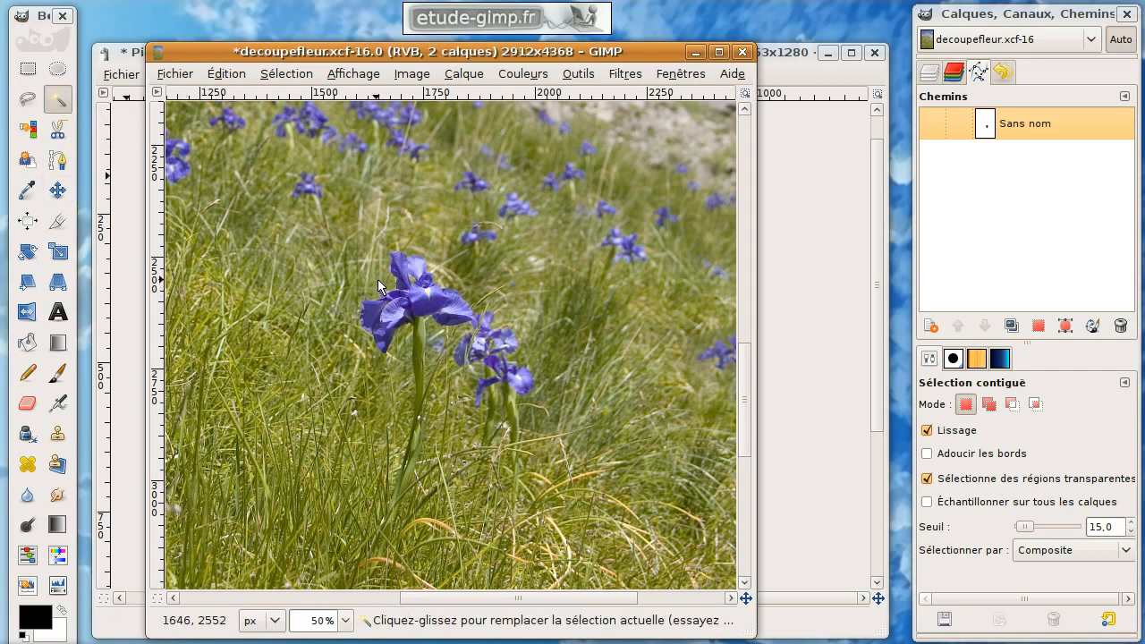
{"action": "left_click", "coordinate": [383, 237]}
{"action": "left_click", "coordinate": [417, 242]}
{"action": "left_click", "coordinate": [451, 279], "text": "shift"}
{"action": "left_click", "coordinate": [420, 273]}
{"action": "left_click", "coordinate": [392, 309], "text": "shift"}
{"action": "left_click", "coordinate": [401, 285], "text": "shift"}
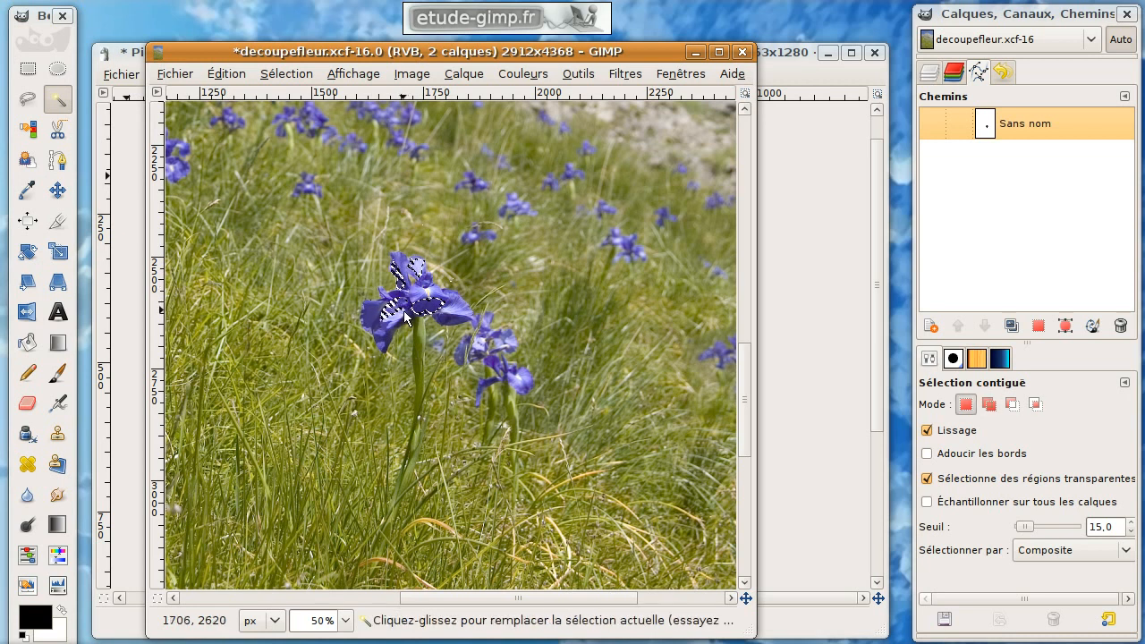
{"action": "key", "text": "ctrl+shift+a"}
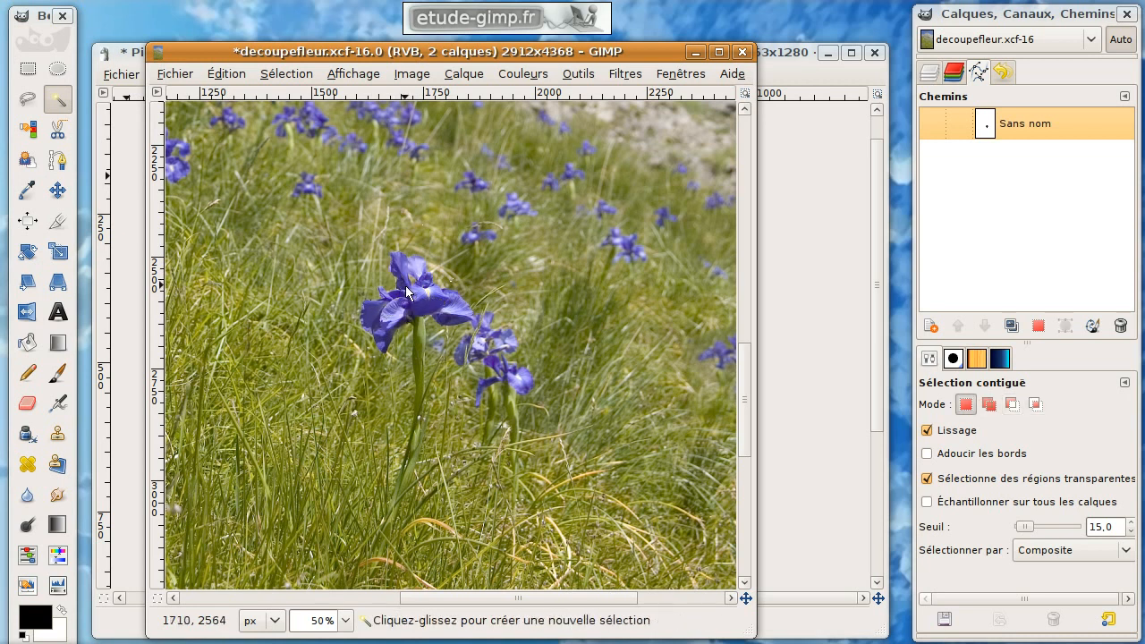
- Start a new path with the Paths tool along the upper edge of the central iris's leftmost petal
{"action": "key", "text": "plus"}
{"action": "key", "text": "plus"}
{"action": "key", "text": "plus"}
{"action": "left_click_drag", "start_coordinate": [357, 295], "coordinate": [287, 225]}
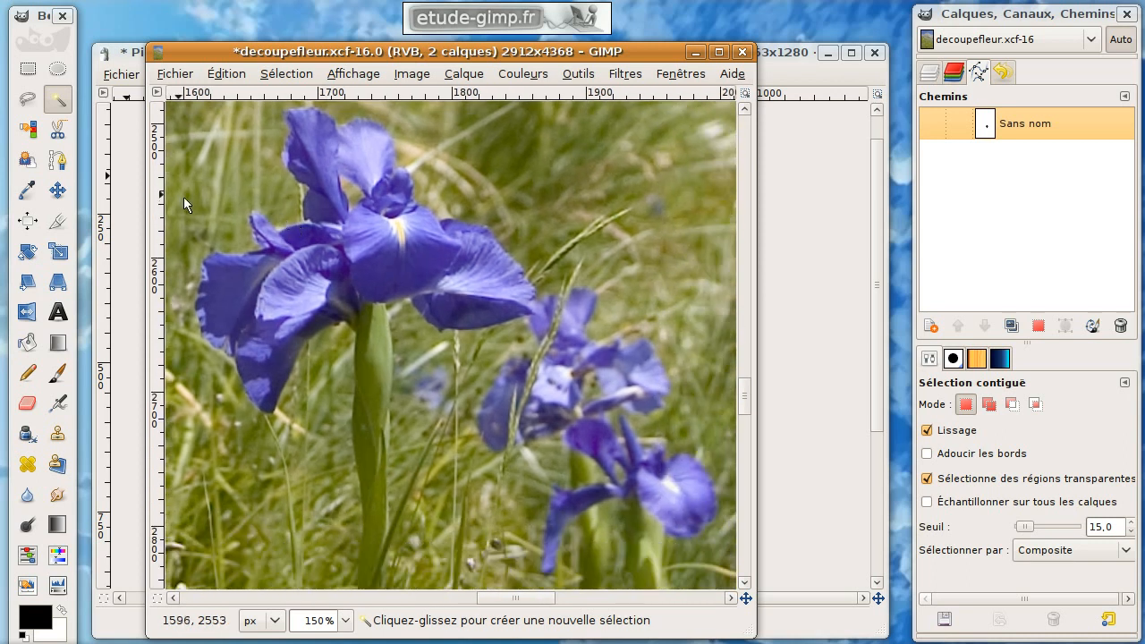
{"action": "left_click", "coordinate": [57, 161]}
{"action": "left_click_drag", "start_coordinate": [257, 249], "coordinate": [336, 267]}
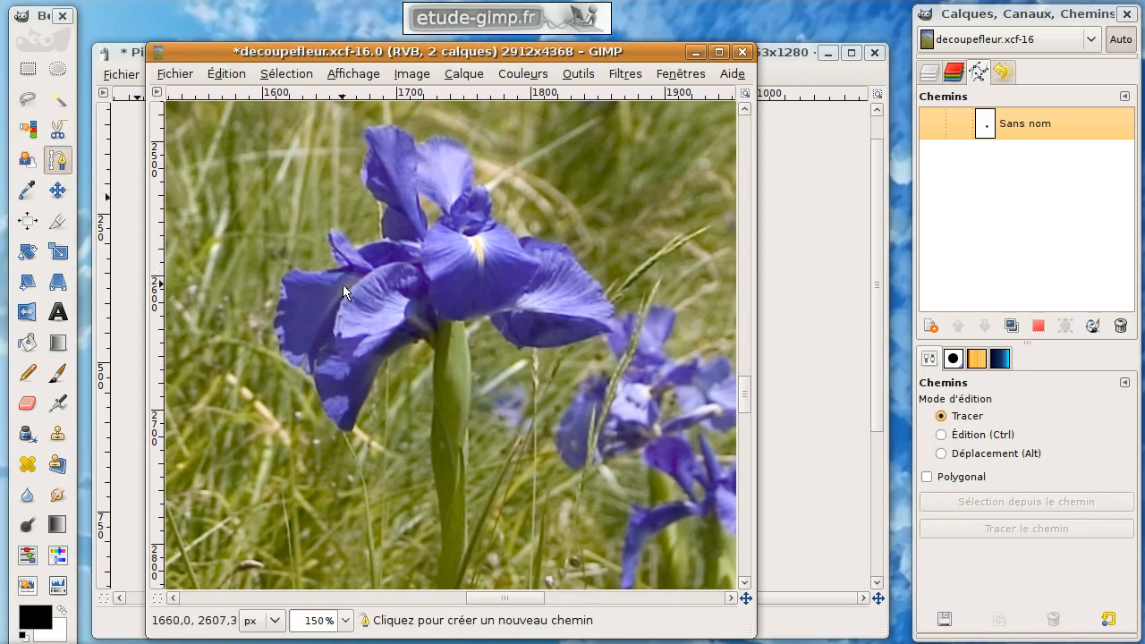
{"action": "left_click_drag", "start_coordinate": [295, 270], "coordinate": [330, 269]}
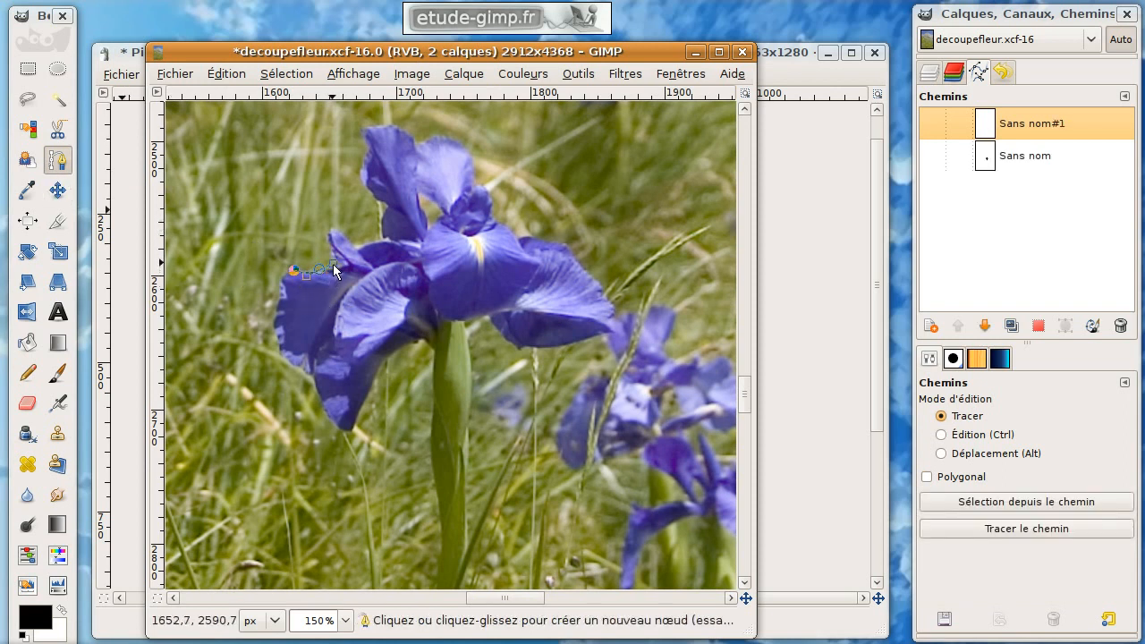
- Widen the image window and extend the path around the small pointed petal to the base of the tall upper petal
{"action": "scroll", "coordinate": [348, 256], "scroll_direction": "up", "scroll_amount": 2}
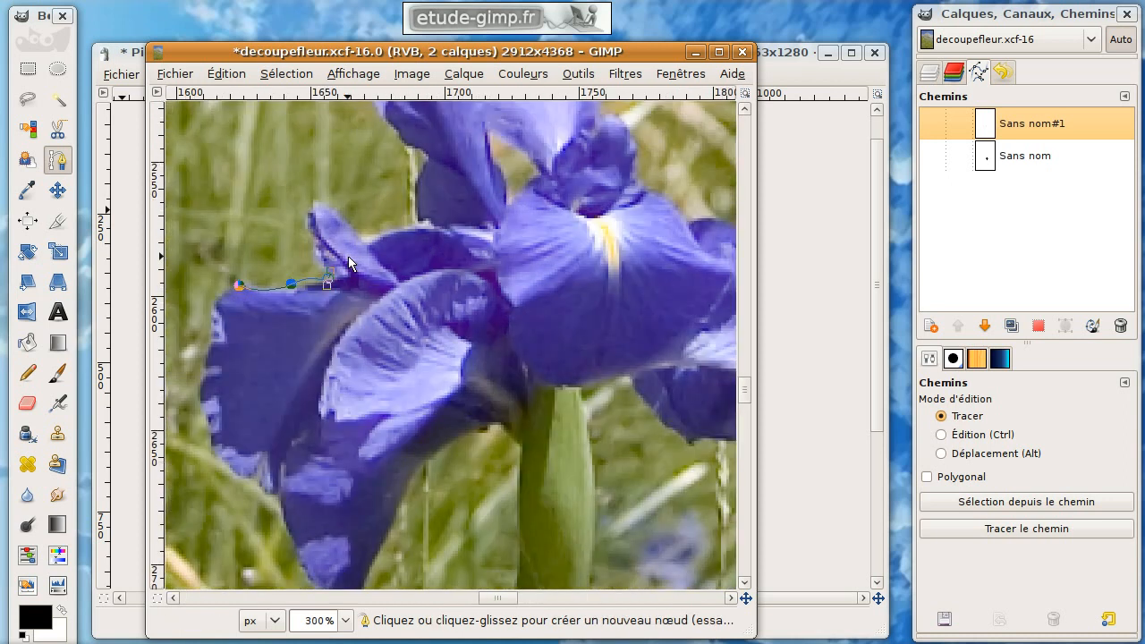
{"action": "left_click_drag", "start_coordinate": [348, 256], "coordinate": [491, 263]}
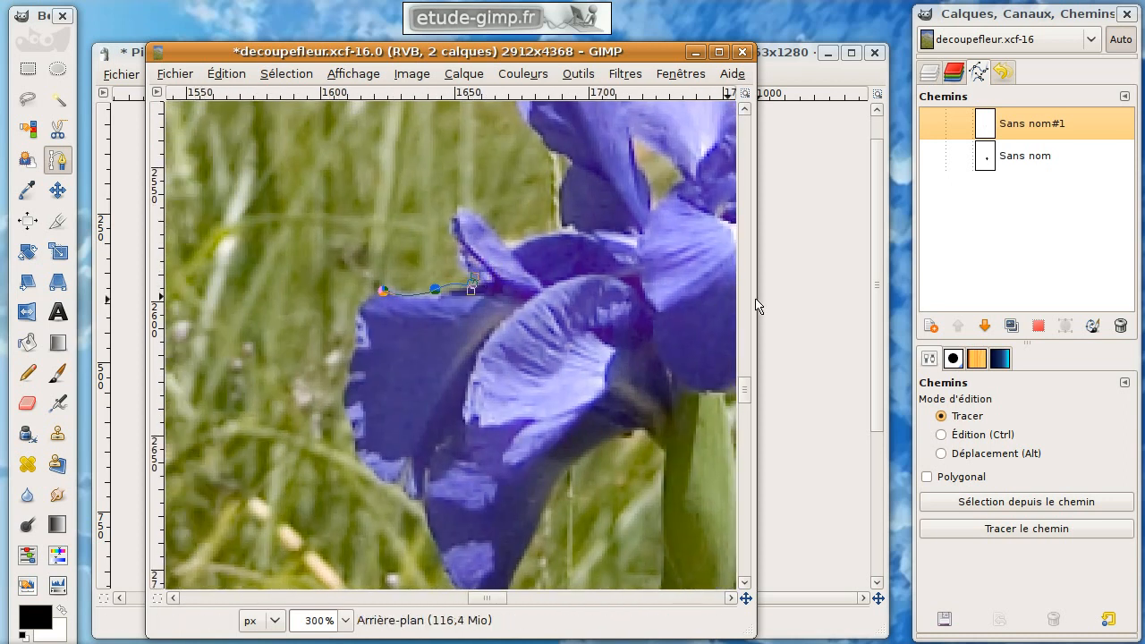
{"action": "left_click_drag", "start_coordinate": [756, 308], "coordinate": [886, 298]}
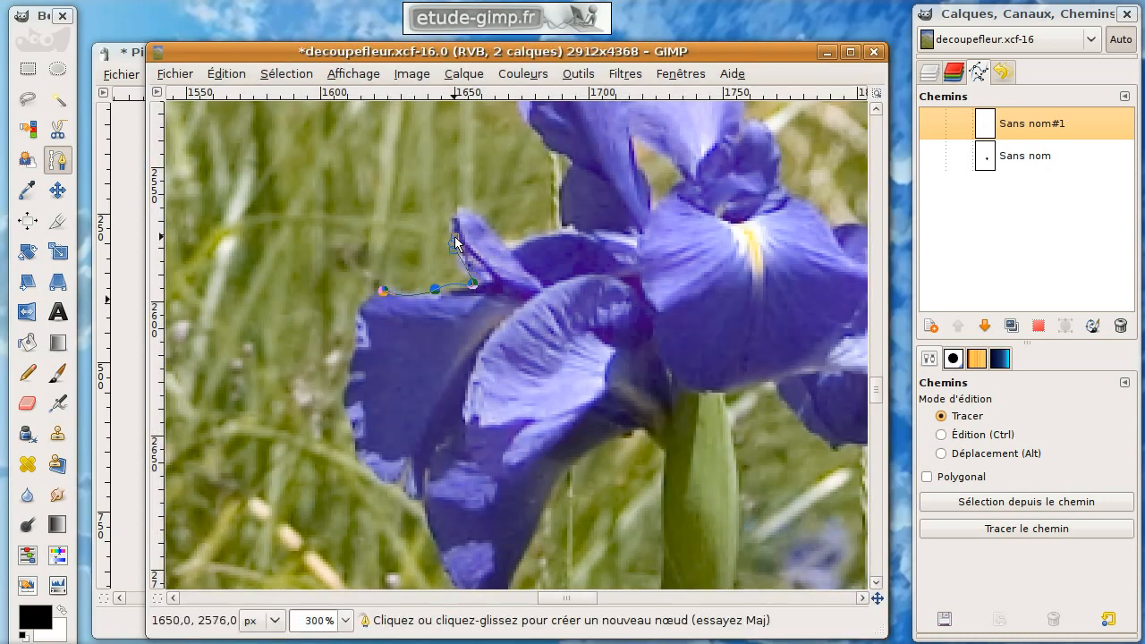
{"action": "left_click", "coordinate": [458, 213]}
{"action": "left_click", "coordinate": [489, 222]}
{"action": "left_click_drag", "start_coordinate": [495, 230], "coordinate": [537, 132]}
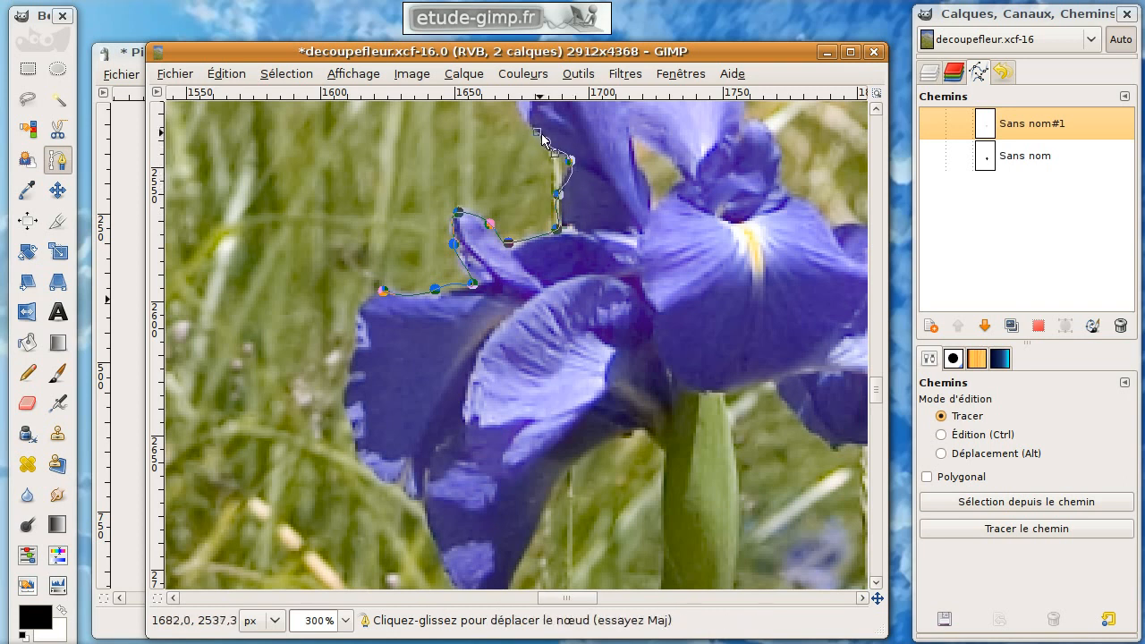
- Continue the path with curved nodes along the outer left edge of the tall upper petal up to its tip
{"action": "scroll", "coordinate": [539, 134], "scroll_direction": "up", "scroll_amount": 1}
{"action": "scroll", "coordinate": [551, 154], "scroll_direction": "up", "scroll_amount": 1}
{"action": "scroll", "coordinate": [548, 157], "scroll_direction": "up", "scroll_amount": 2}
{"action": "scroll", "coordinate": [515, 268], "scroll_direction": "up", "scroll_amount": 1}
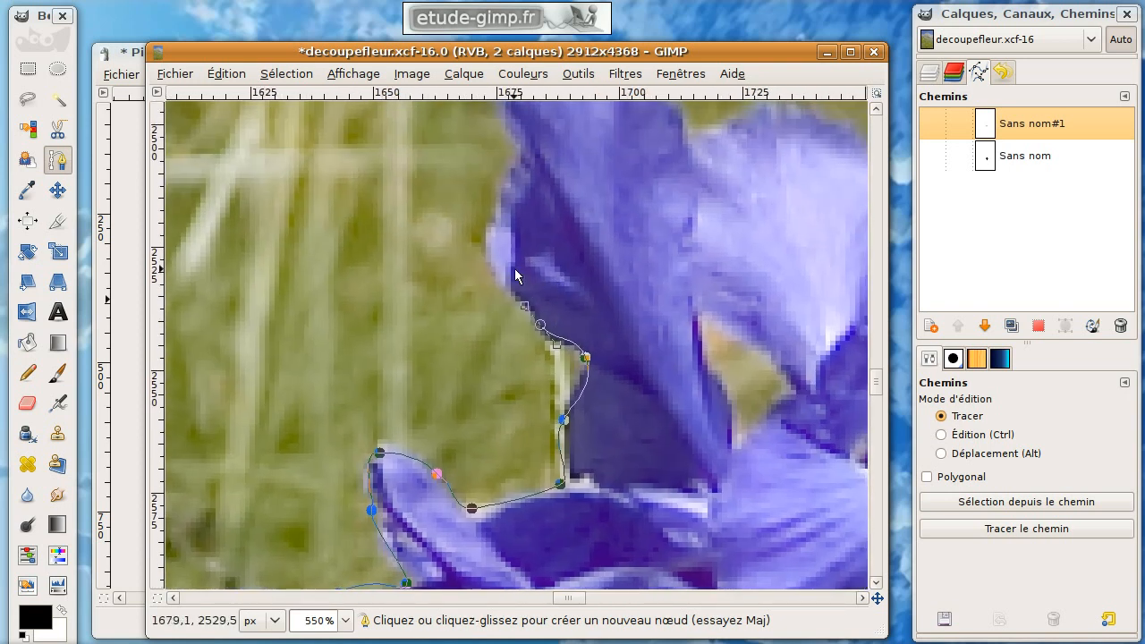
{"action": "left_click", "coordinate": [489, 261]}
{"action": "left_click_drag", "start_coordinate": [503, 186], "coordinate": [519, 165]}
{"action": "scroll", "coordinate": [520, 165], "scroll_direction": "up", "scroll_amount": 1}
{"action": "left_click_drag", "start_coordinate": [512, 208], "coordinate": [507, 190]}
{"action": "left_click", "coordinate": [488, 159]}
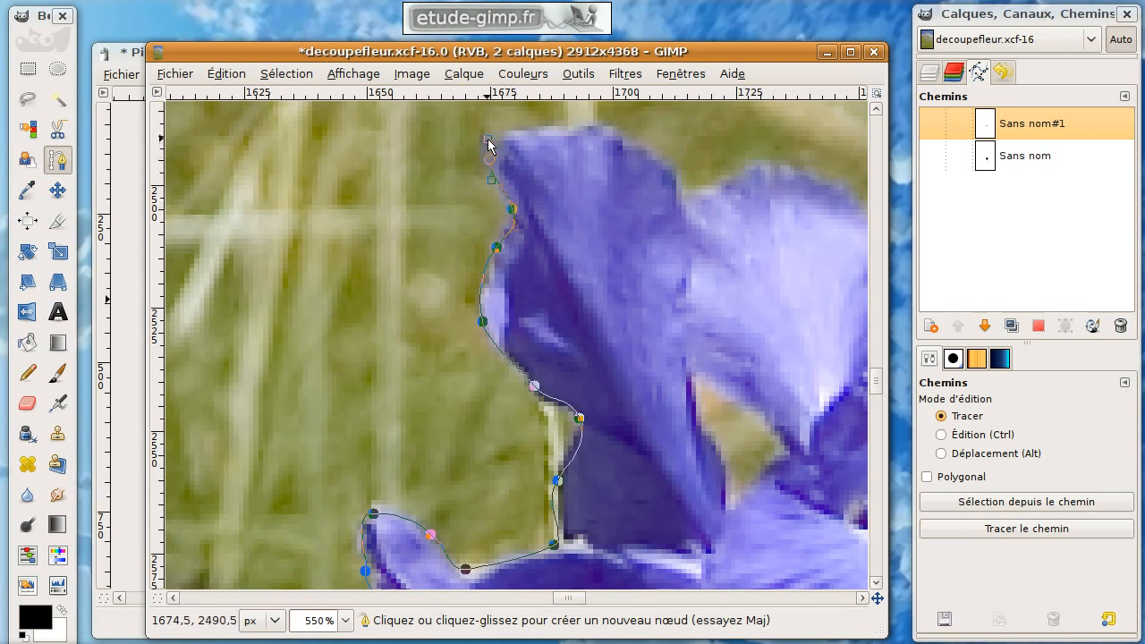
{"action": "left_click_drag", "start_coordinate": [508, 134], "coordinate": [483, 153]}
{"action": "left_click_drag", "start_coordinate": [519, 291], "coordinate": [474, 252]}
{"action": "scroll", "coordinate": [528, 346], "scroll_direction": "down", "scroll_amount": 5}
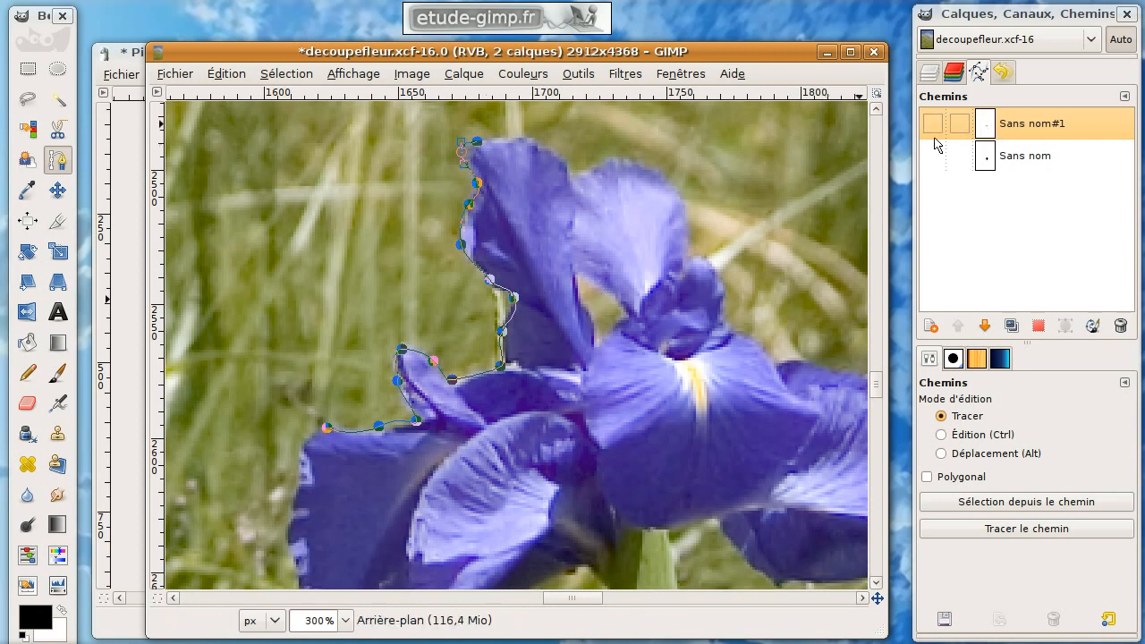
- Display the existing full flower path "Sans nom" and activate it for editing with the Paths tool
{"action": "left_click", "coordinate": [57, 129]}
{"action": "left_click", "coordinate": [57, 161]}
{"action": "left_click", "coordinate": [932, 156]}
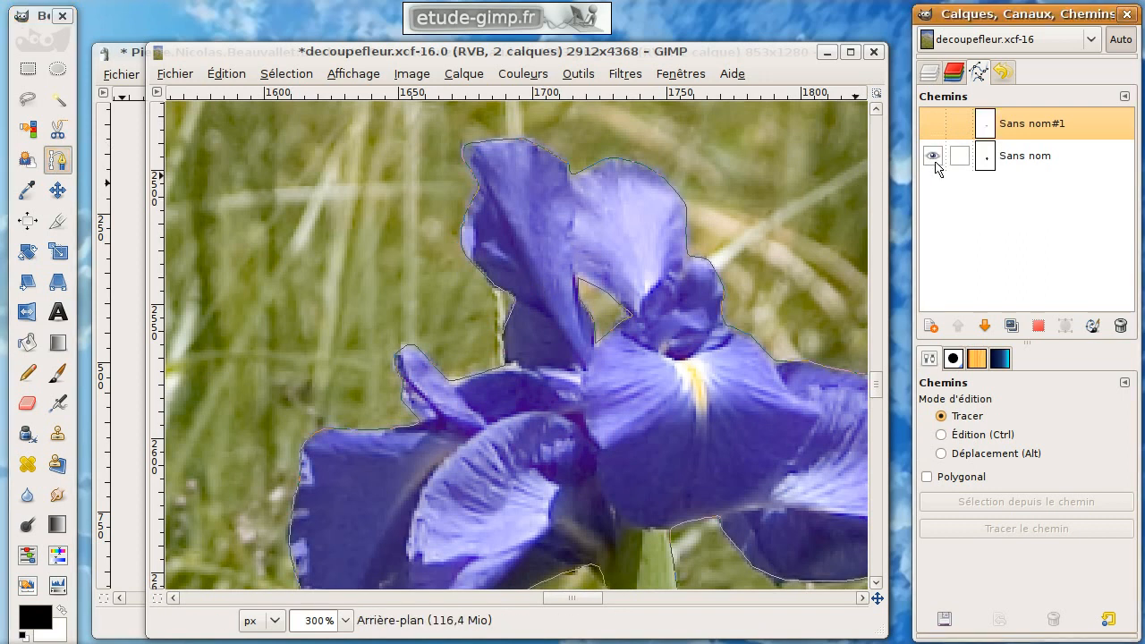
{"action": "left_click_drag", "start_coordinate": [597, 380], "coordinate": [523, 310]}
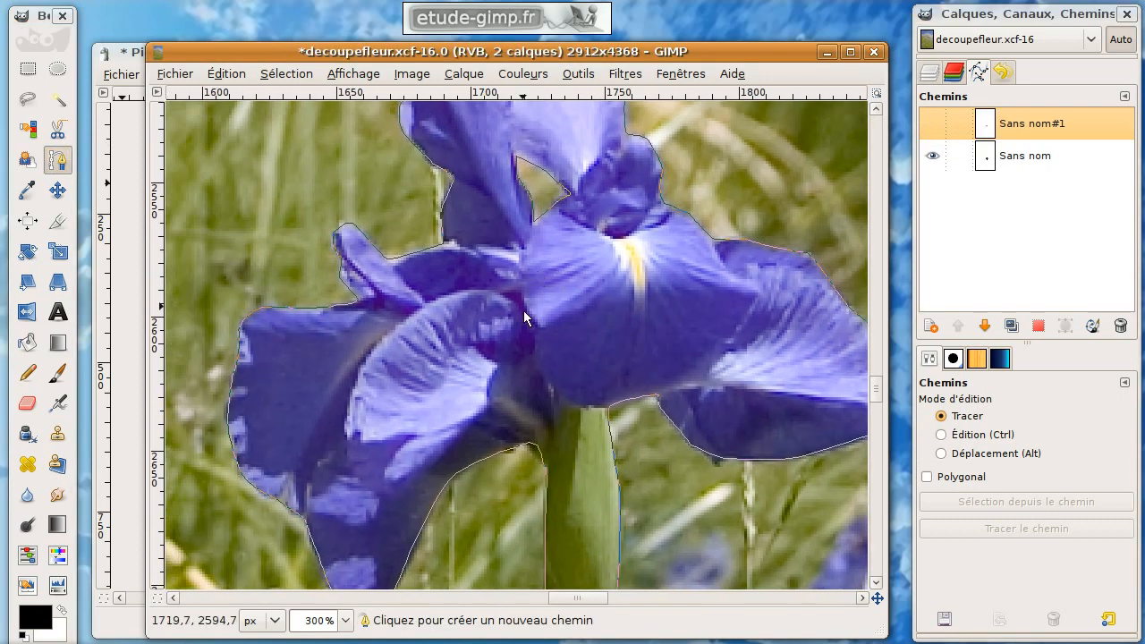
{"action": "left_click", "coordinate": [524, 446]}
- Examine the placement of the path's nodes around the whole iris flower and stem
{"action": "left_click_drag", "start_coordinate": [607, 312], "coordinate": [568, 436]}
{"action": "key", "text": "minus"}
{"action": "left_click_drag", "start_coordinate": [503, 406], "coordinate": [503, 365]}
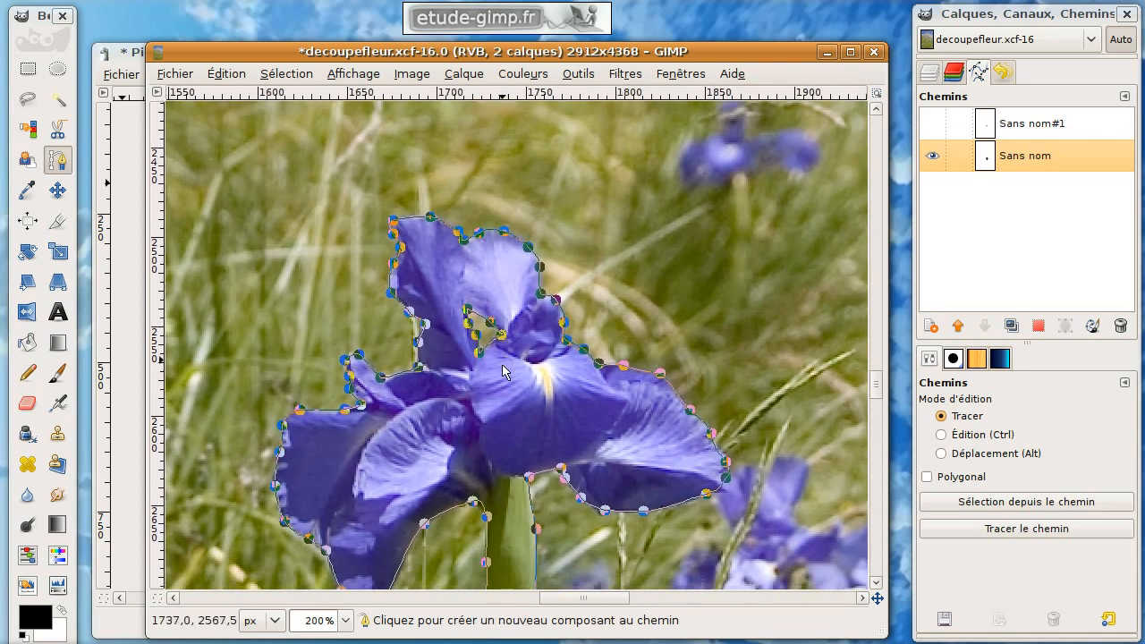
{"action": "scroll", "coordinate": [502, 364], "scroll_direction": "down", "scroll_amount": 8}
{"action": "scroll", "coordinate": [544, 394], "scroll_direction": "up", "scroll_amount": 5}
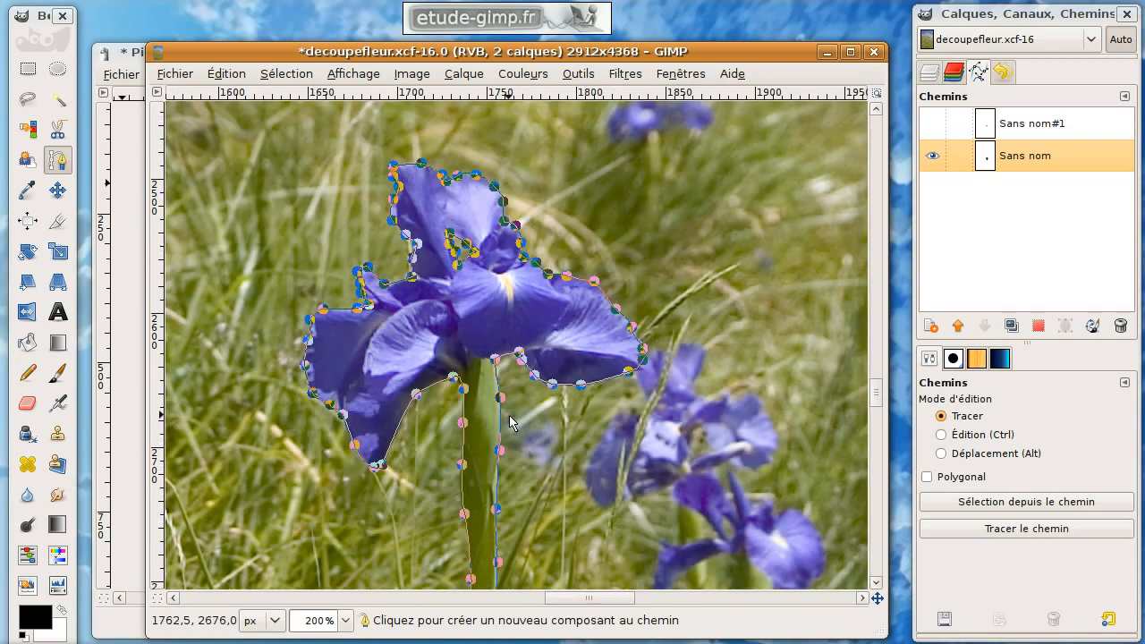
{"action": "key", "text": "minus"}
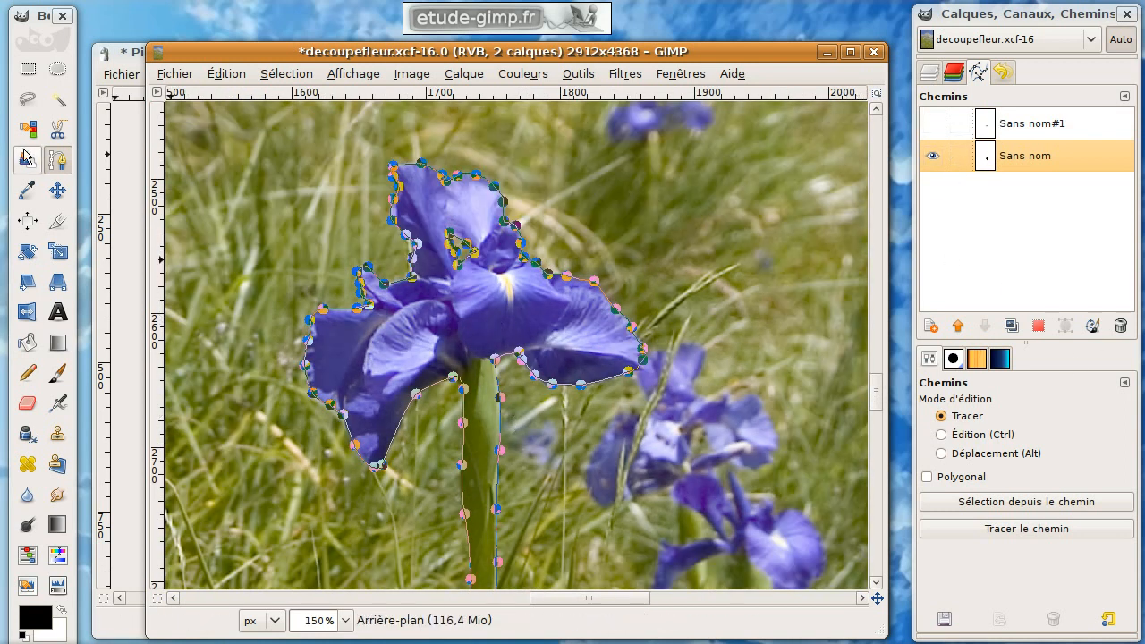
- Hide the path "Sans nom" and convert it into a selection
{"action": "left_click", "coordinate": [57, 129]}
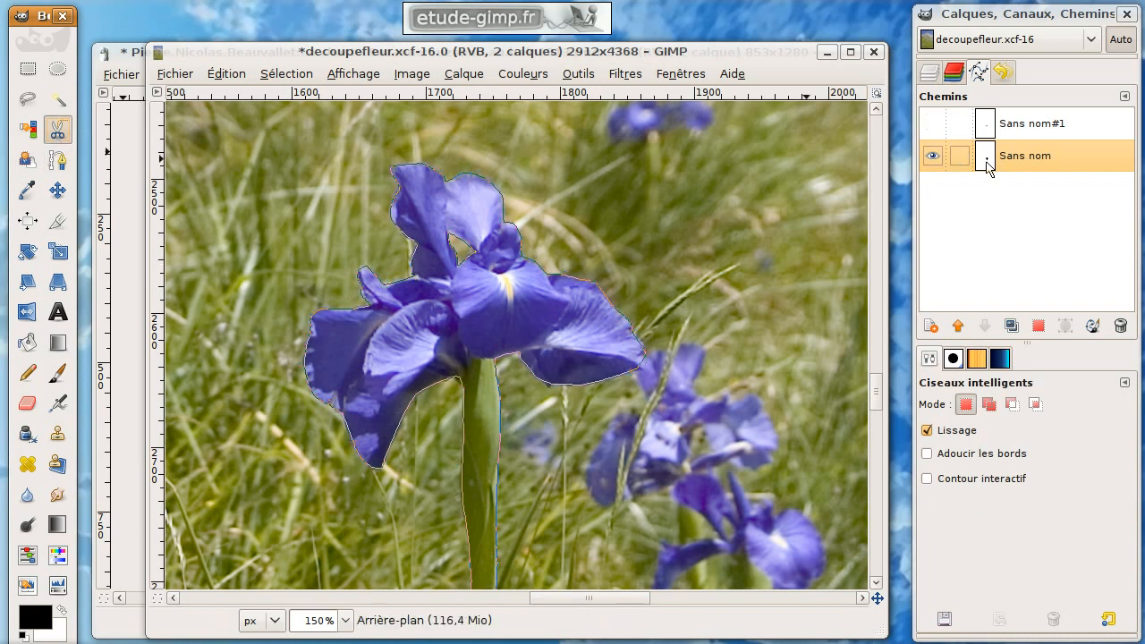
{"action": "left_click", "coordinate": [932, 157]}
{"action": "left_click", "coordinate": [1038, 327]}
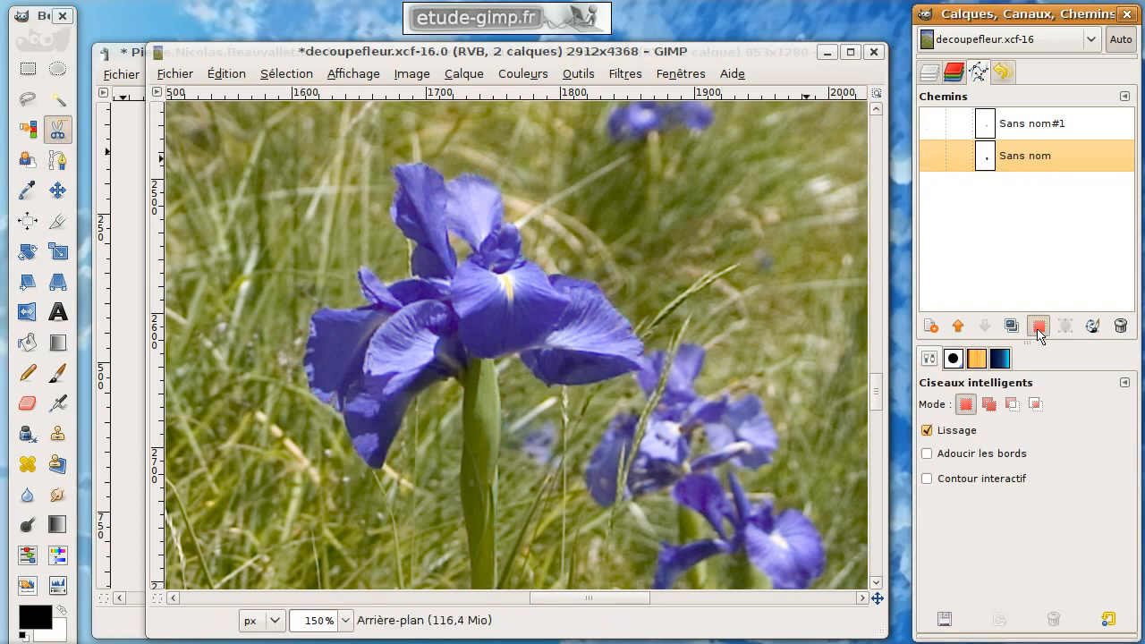
- Copy the selected iris from the Arrière-plan layer and paste it as a new layer
{"action": "left_click", "coordinate": [933, 75]}
{"action": "left_click_drag", "start_coordinate": [475, 298], "coordinate": [586, 246]}
{"action": "left_click_drag", "start_coordinate": [597, 287], "coordinate": [586, 258]}
{"action": "scroll", "coordinate": [586, 258], "scroll_direction": "down", "scroll_amount": 2, "text": "ctrl"}
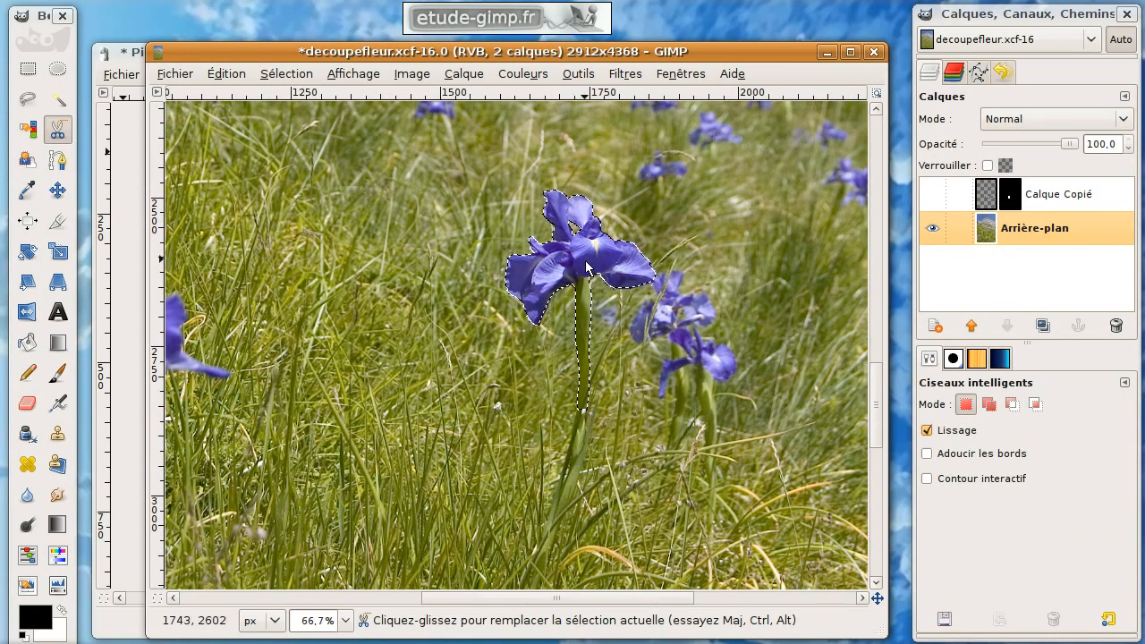
{"action": "key", "text": "ctrl+c"}
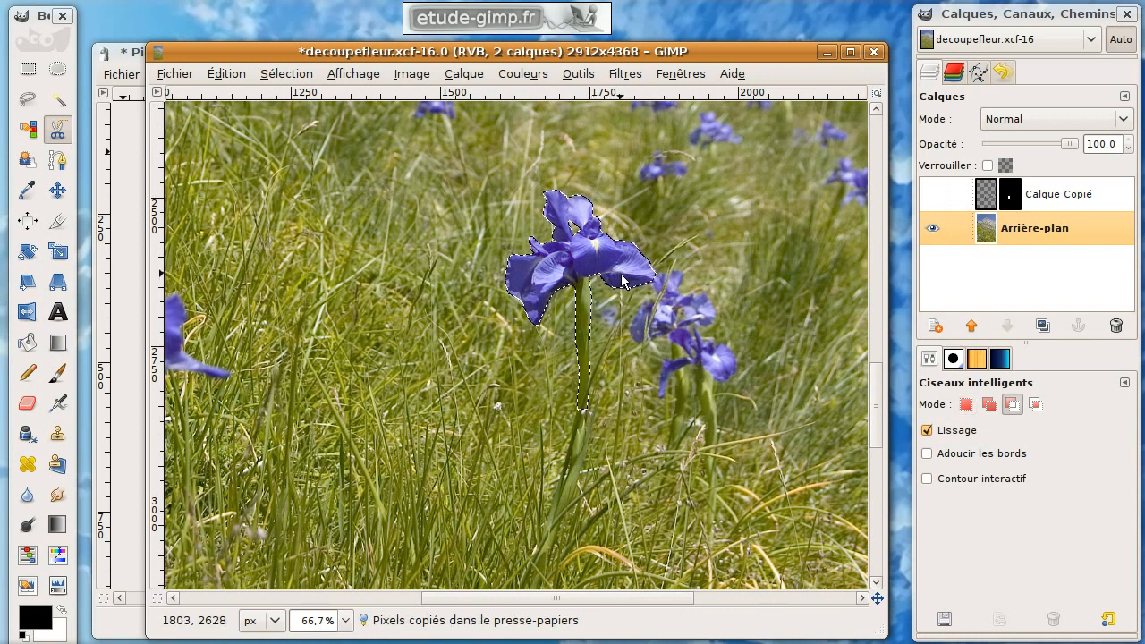
{"action": "key", "text": "ctrl+v"}
{"action": "left_click", "coordinate": [935, 326]}
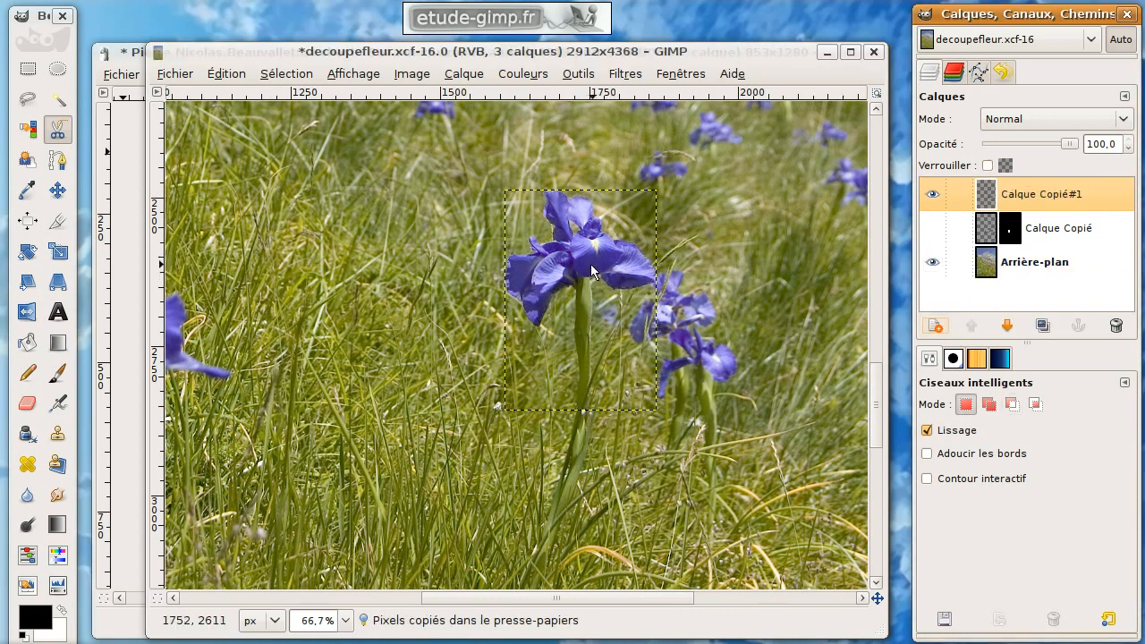
- Move the pasted iris layer to the grass left of the original flower
{"action": "key", "text": "m"}
{"action": "left_click_drag", "start_coordinate": [589, 267], "coordinate": [390, 251]}
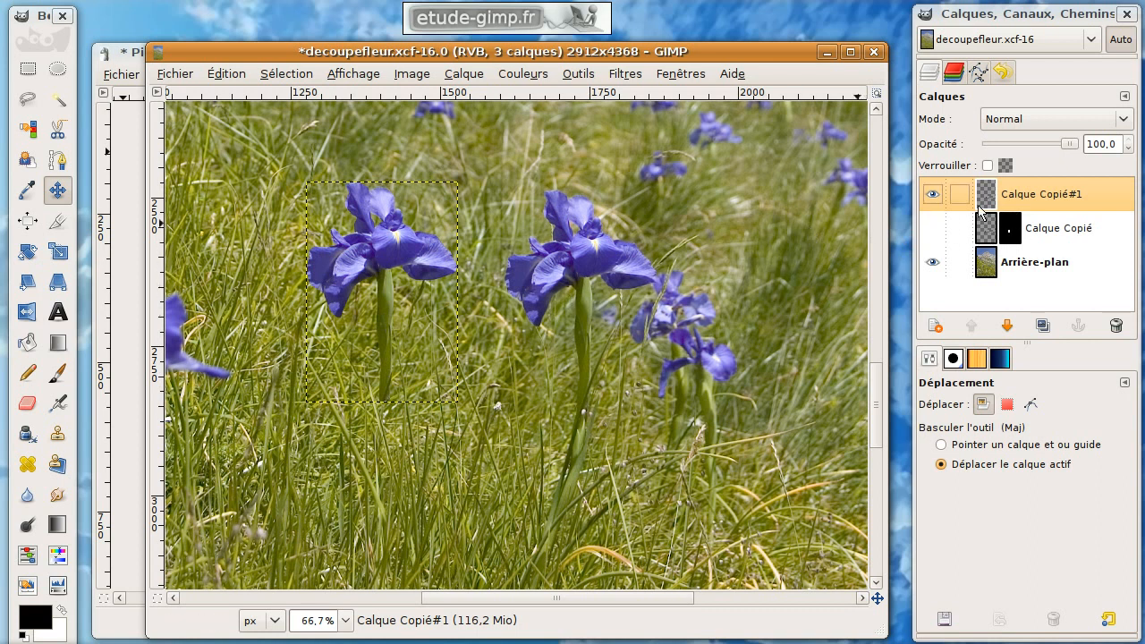
{"action": "mouse_move", "coordinate": [378, 352]}
{"action": "left_mouse_down"}
{"action": "mouse_move", "coordinate": [393, 319]}
{"action": "mouse_move", "coordinate": [394, 336]}
{"action": "left_mouse_up"}
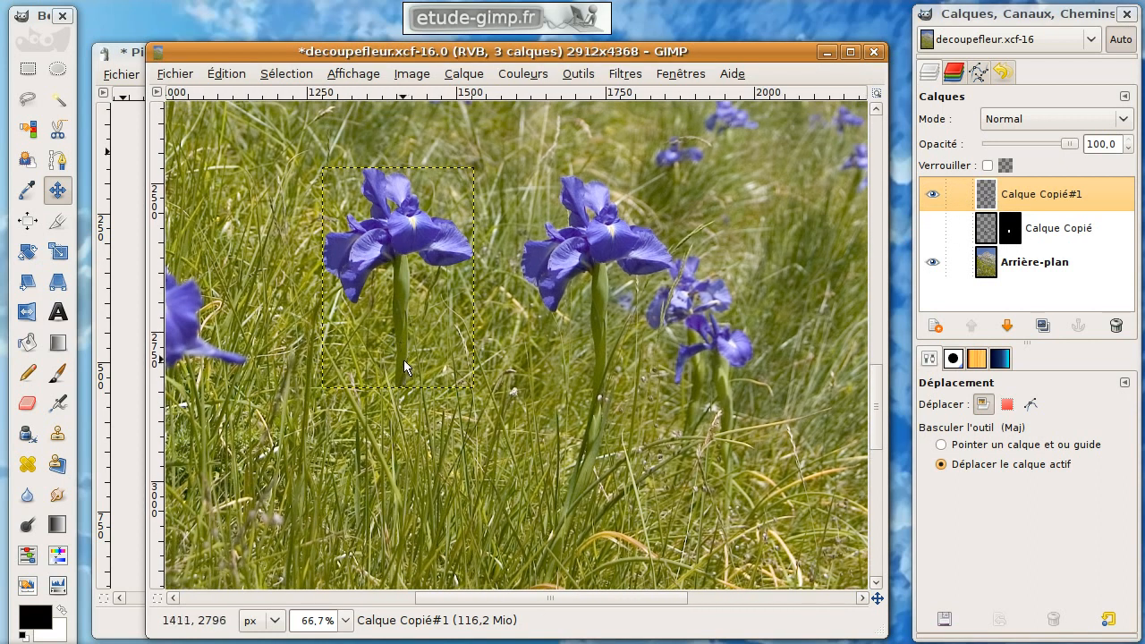
- Add a layer mask initialised to white (full opacity) to the layer Calque Copié#1
{"action": "right_click", "coordinate": [988, 202]}
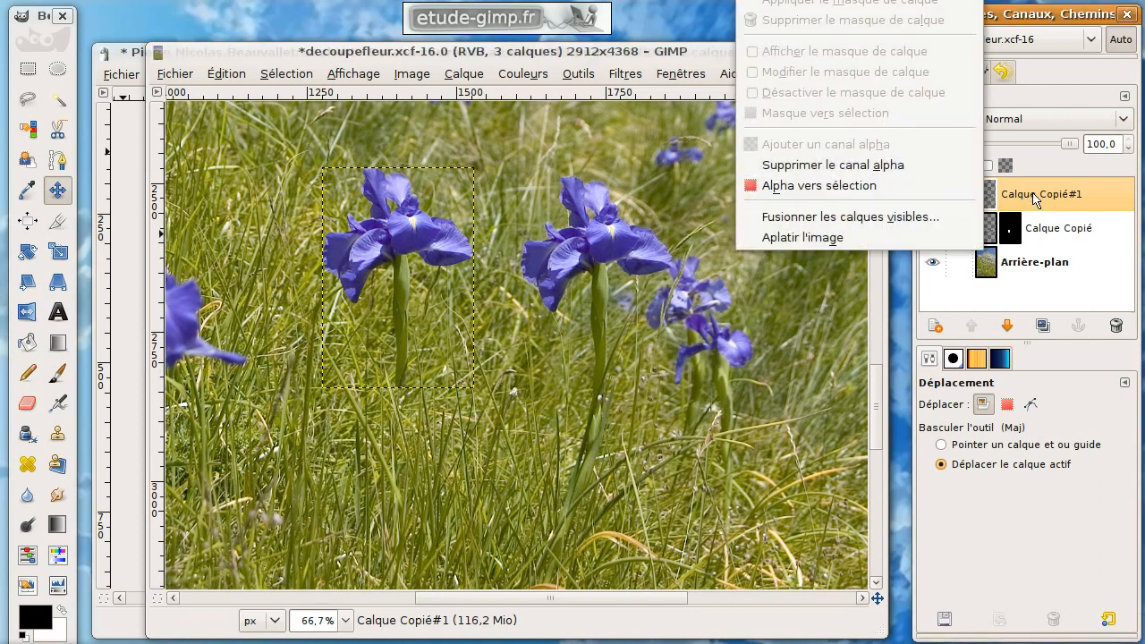
{"action": "left_click", "coordinate": [1038, 198]}
{"action": "left_click_drag", "start_coordinate": [998, 16], "coordinate": [995, 0]}
{"action": "right_click", "coordinate": [990, 114]}
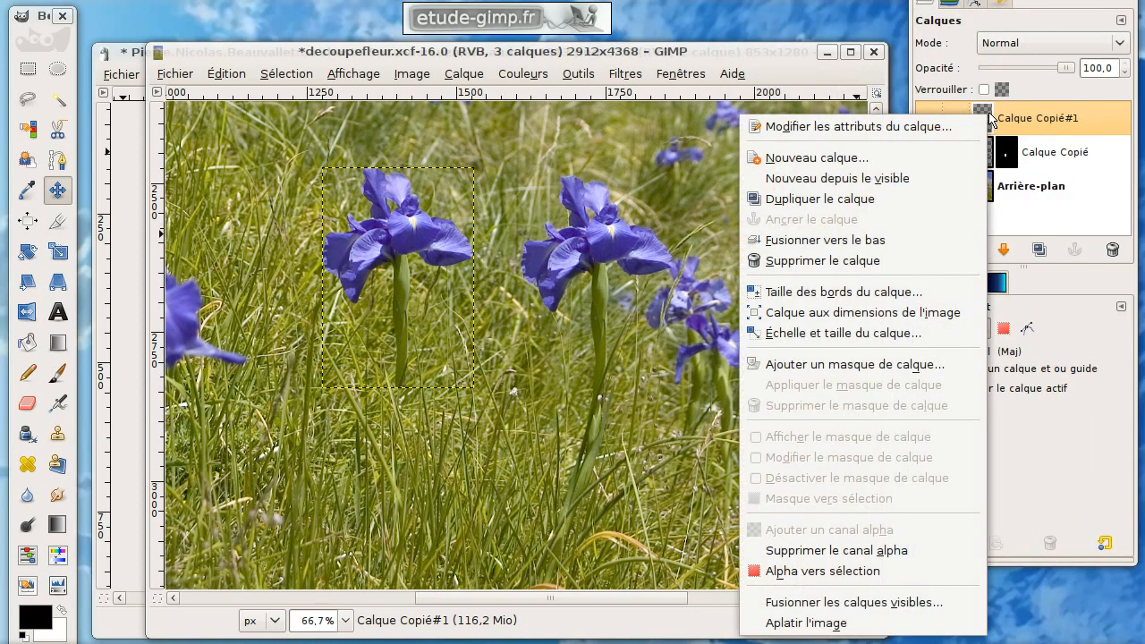
{"action": "left_click", "coordinate": [869, 374]}
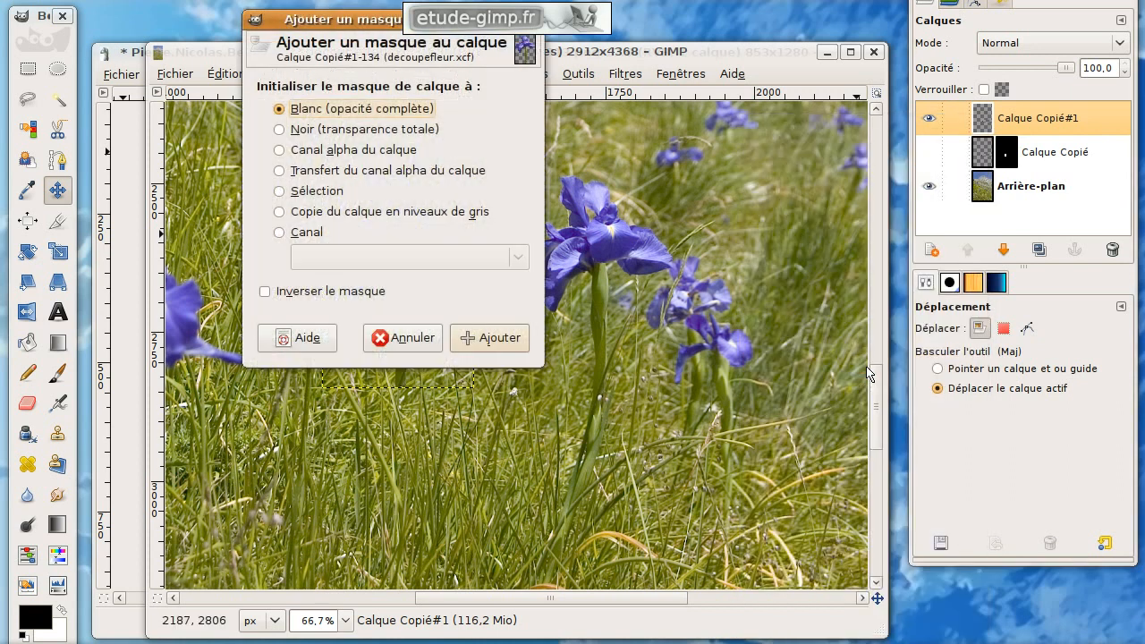
{"action": "left_click", "coordinate": [330, 111]}
{"action": "left_click", "coordinate": [490, 340]}
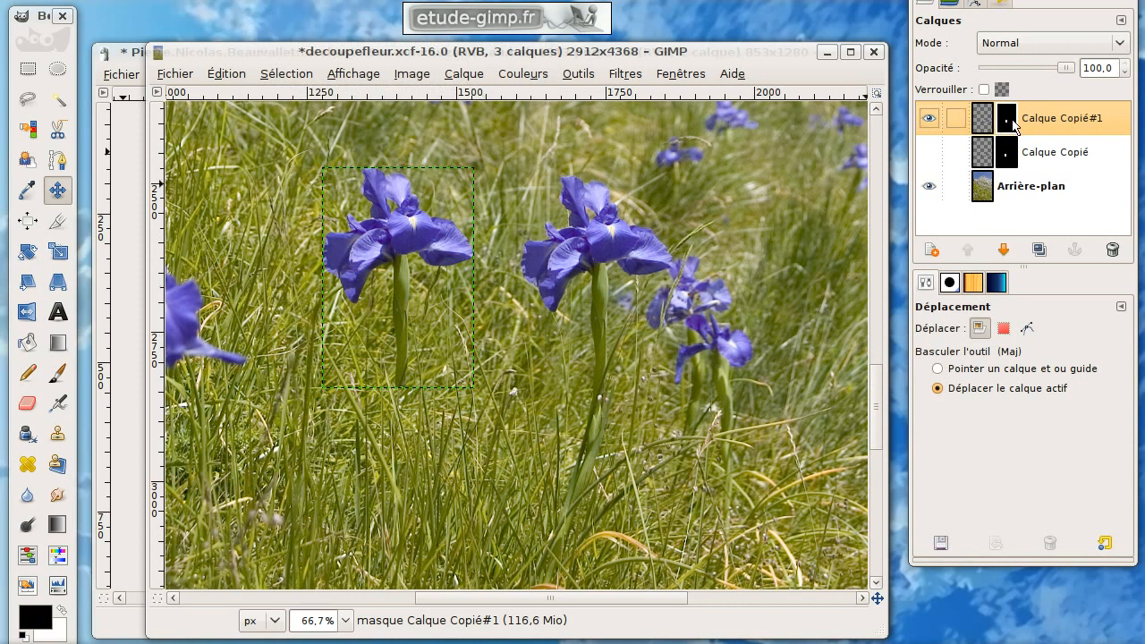
- Compare the mask of Calque Copié#1 with the masked iris by switching the mask display on and off
{"action": "left_click", "coordinate": [1008, 118], "text": "alt"}
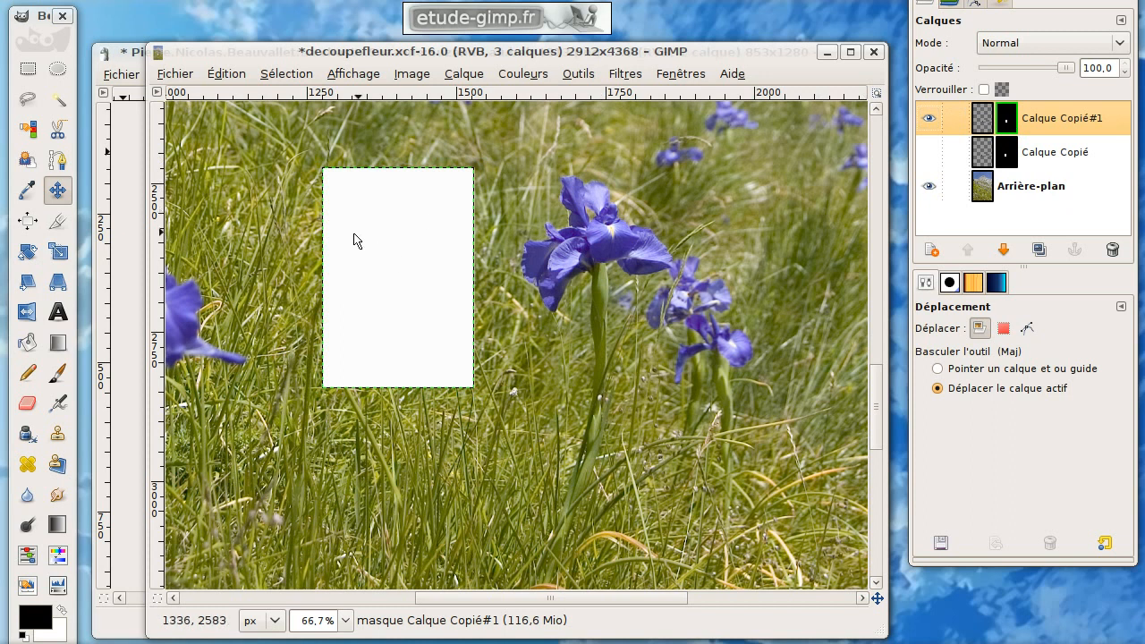
{"action": "left_click", "coordinate": [1011, 125], "text": "alt"}
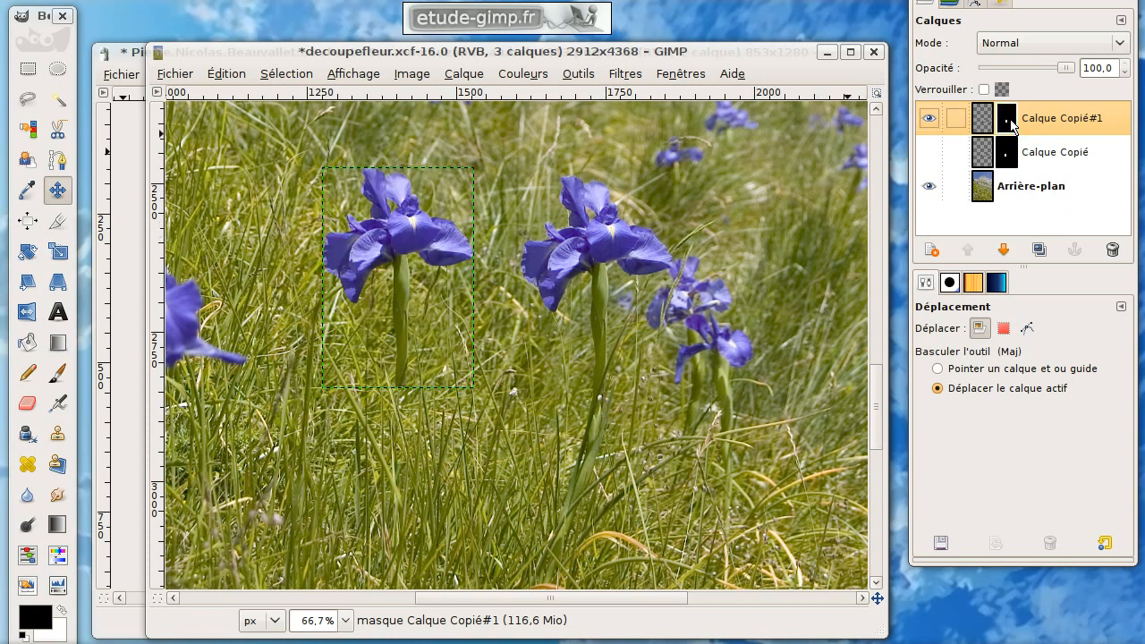
{"action": "left_click", "coordinate": [1012, 125], "text": "alt"}
{"action": "left_click", "coordinate": [1011, 125], "text": "alt"}
{"action": "left_click", "coordinate": [1011, 125], "text": "alt"}
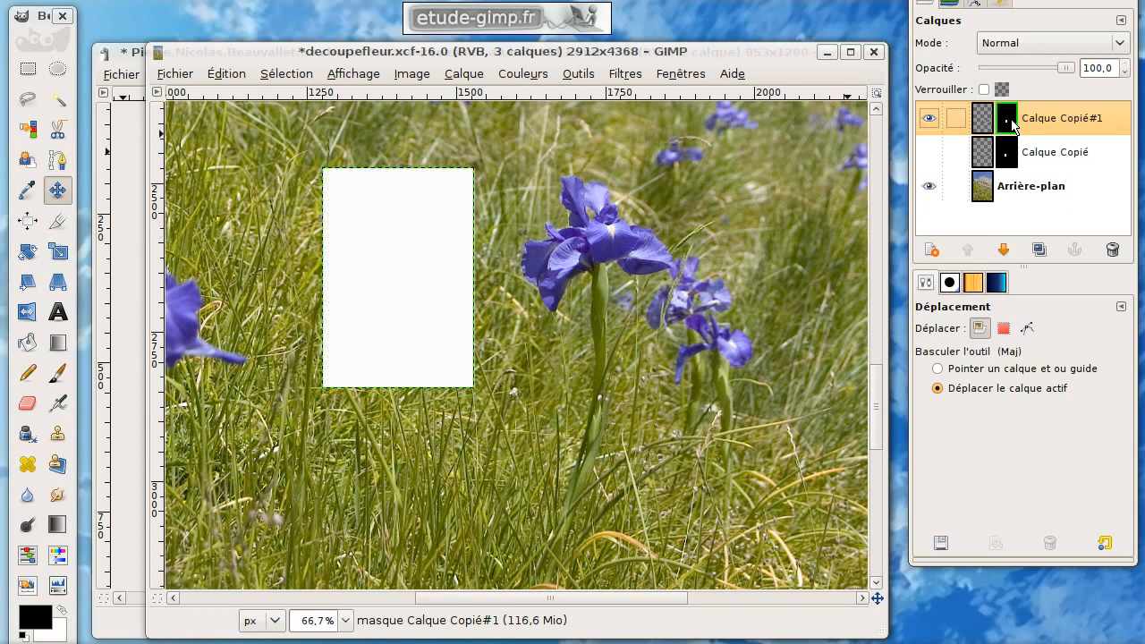
{"action": "left_click", "coordinate": [1011, 125], "text": "alt"}
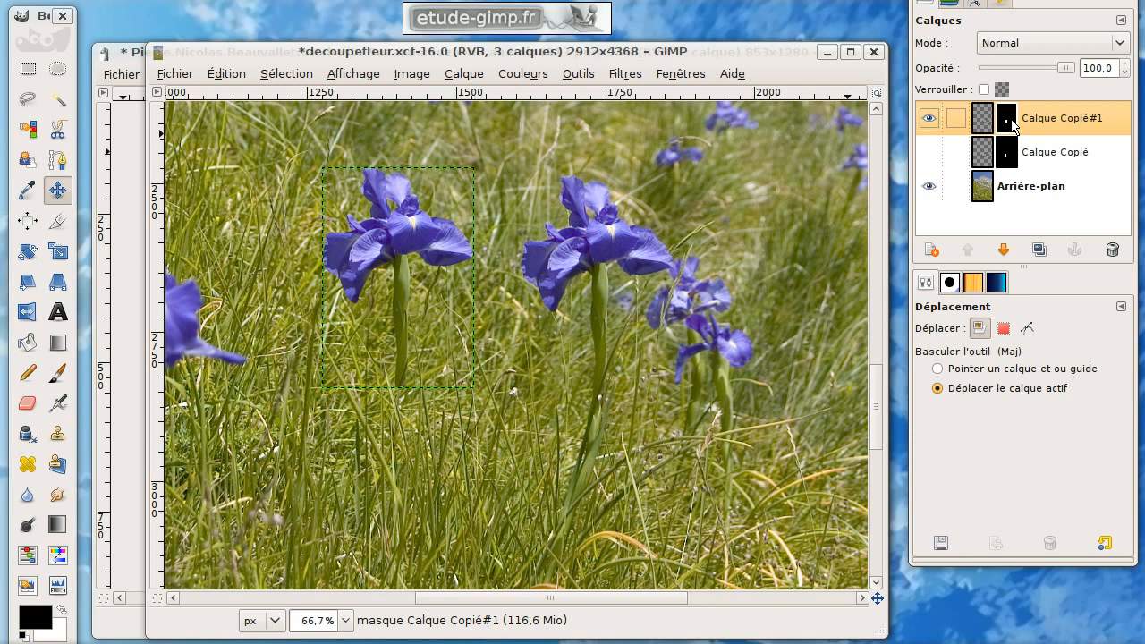
- Try a linear Deep Sea gradient on the Calque Copié#1 mask from the stem's base up to the flower, inspect the mask, and undo it
{"action": "left_click", "coordinate": [59, 344]}
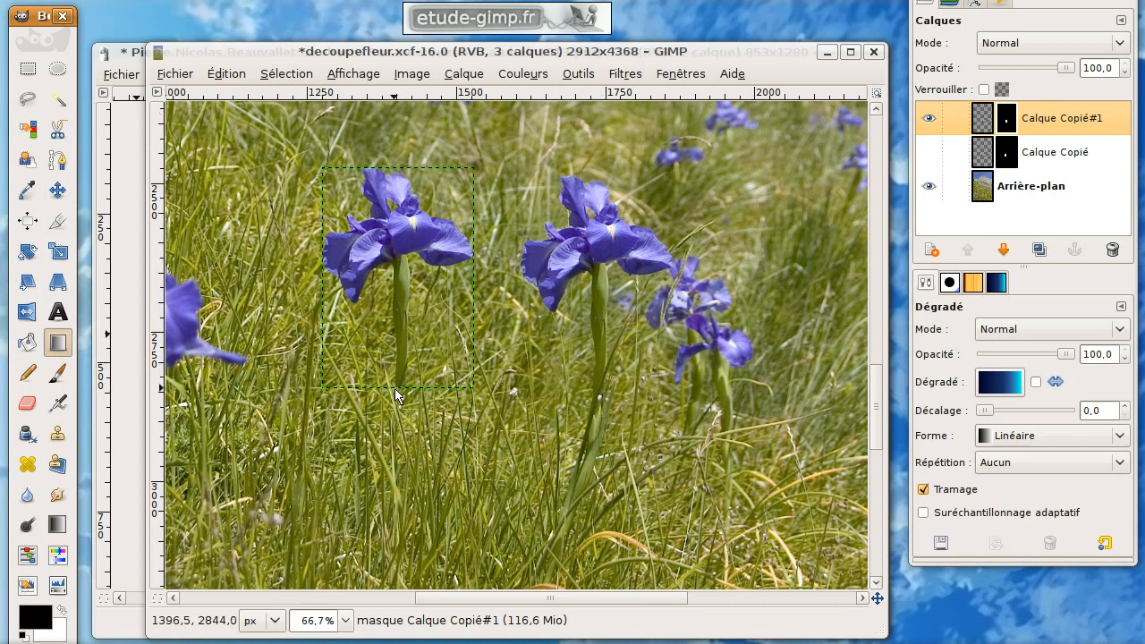
{"action": "left_click_drag", "start_coordinate": [403, 390], "coordinate": [405, 294]}
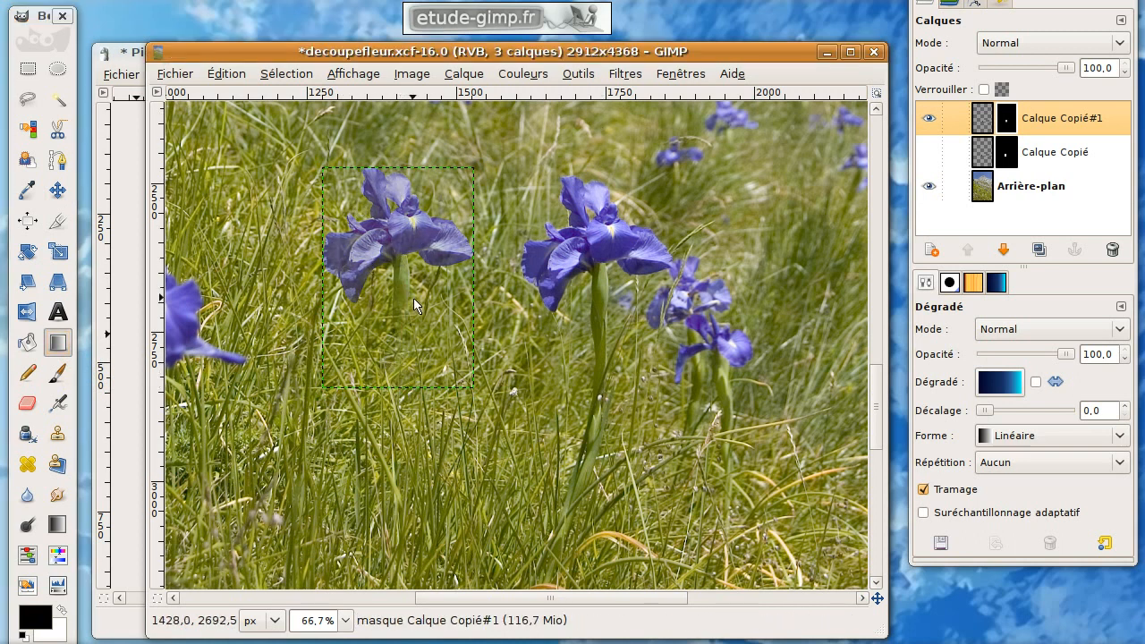
{"action": "left_click", "coordinate": [1007, 117], "text": "alt"}
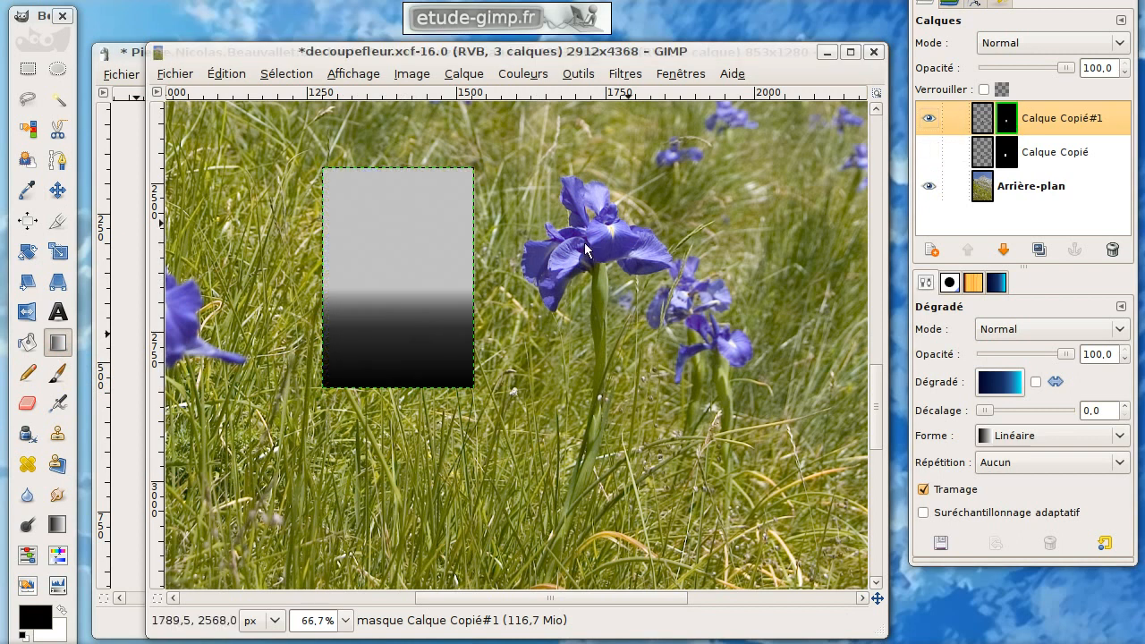
{"action": "left_click", "coordinate": [1007, 118], "text": "alt"}
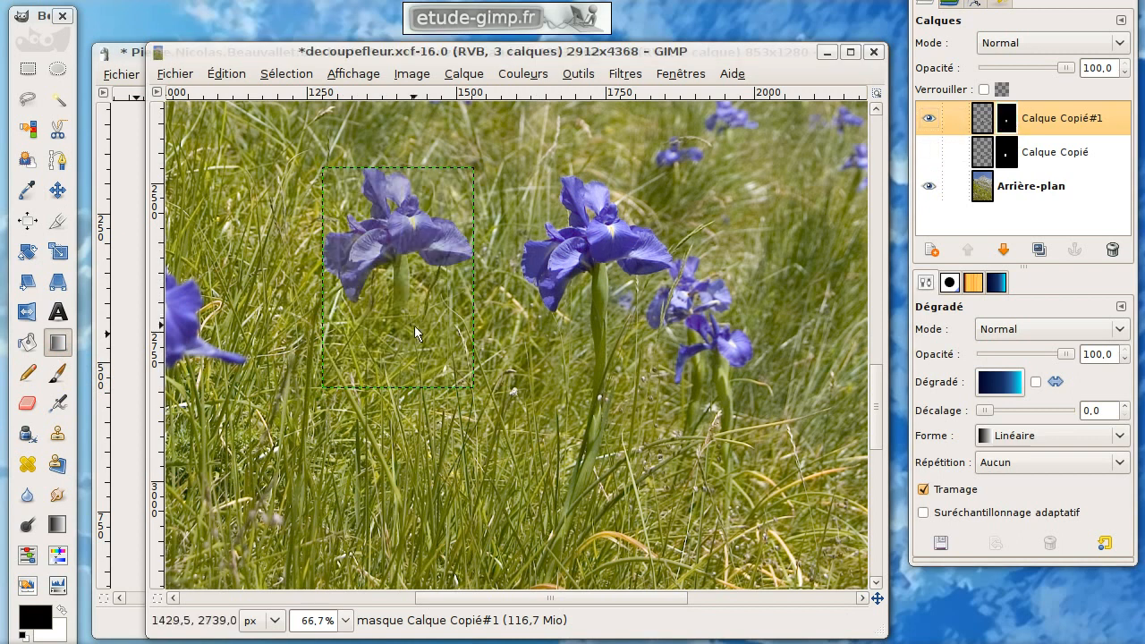
{"action": "key", "text": "ctrl+z"}
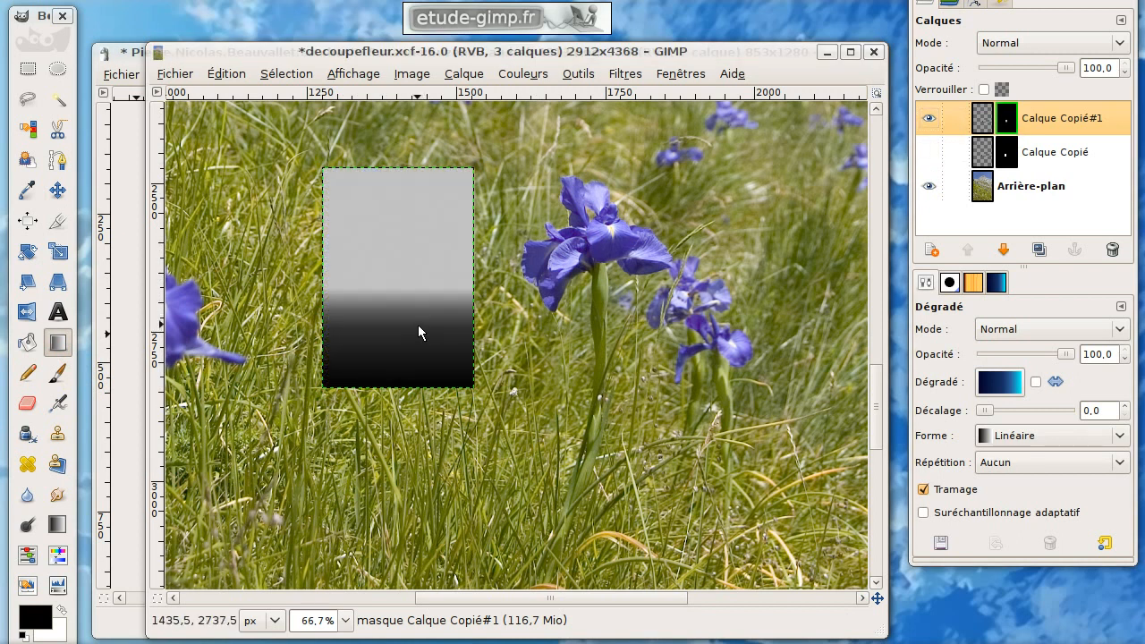
{"action": "key", "text": "ctrl+z"}
{"action": "key", "text": "ctrl+z"}
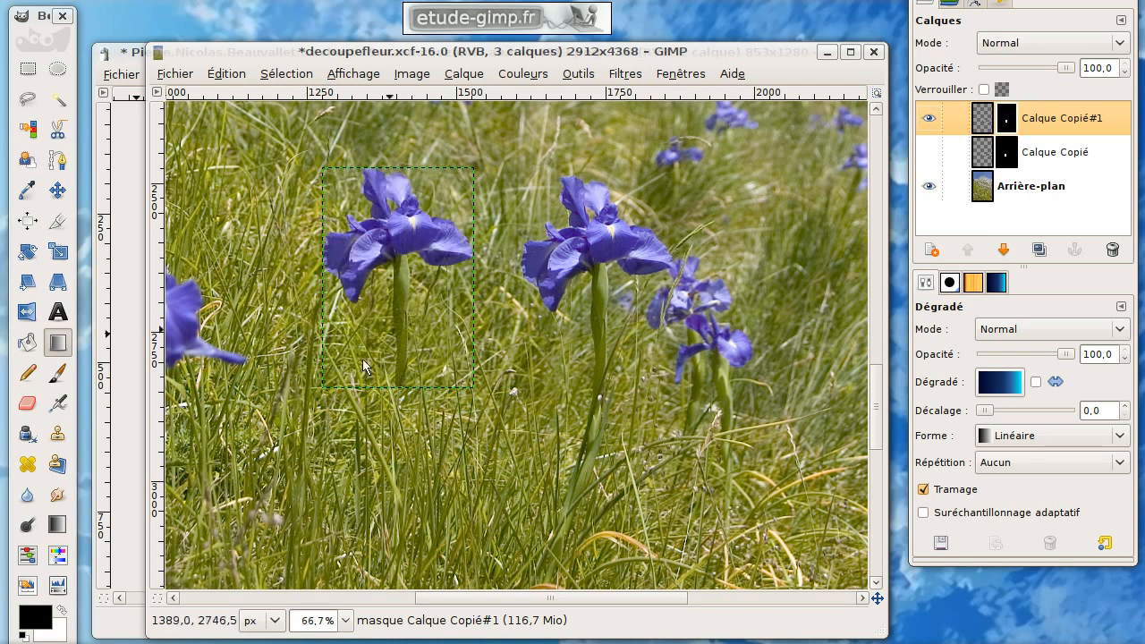
- Try a short linear Deep Sea gradient at the base of the copied iris's stem and inspect the resulting mask
{"action": "mouse_move", "coordinate": [392, 384]}
{"action": "left_mouse_down"}
{"action": "mouse_move", "coordinate": [400, 368]}
{"action": "mouse_move", "coordinate": [400, 394]}
{"action": "mouse_move", "coordinate": [397, 369]}
{"action": "left_mouse_up"}
{"action": "left_click", "coordinate": [1003, 127], "text": "alt"}
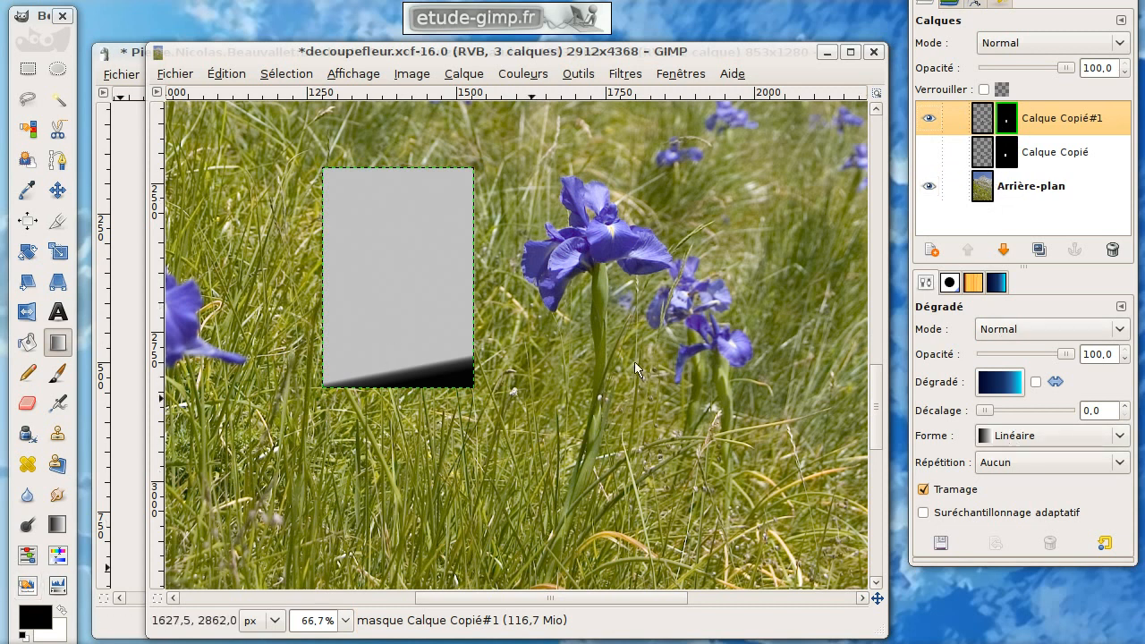
{"action": "left_click", "coordinate": [1025, 445]}
{"action": "left_click", "coordinate": [1031, 453]}
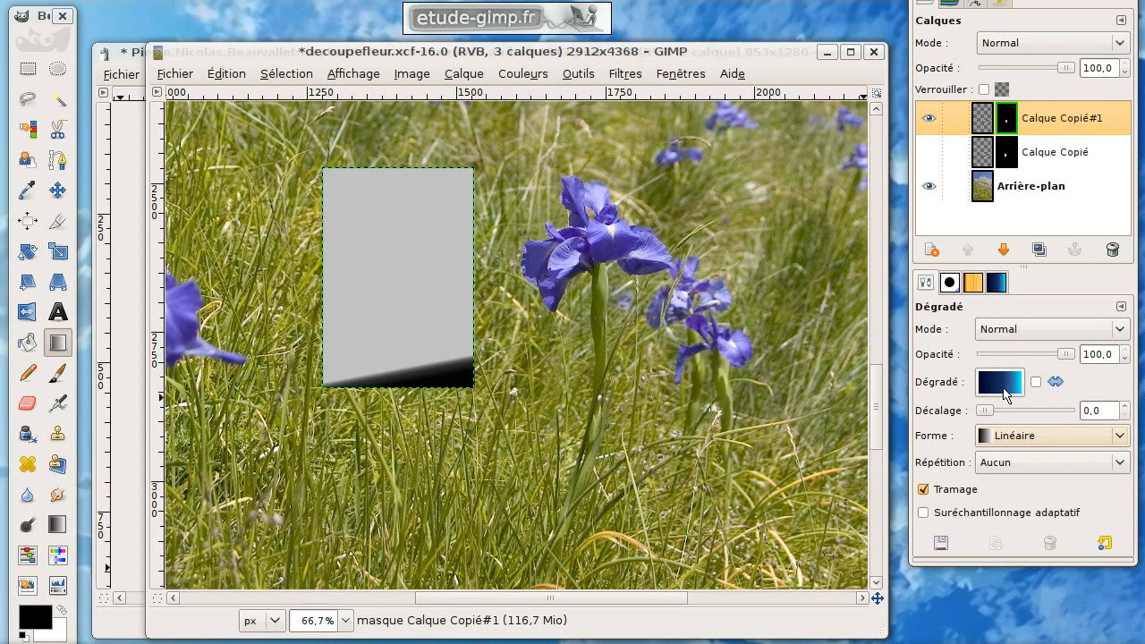
{"action": "left_click", "coordinate": [1014, 125], "text": "alt"}
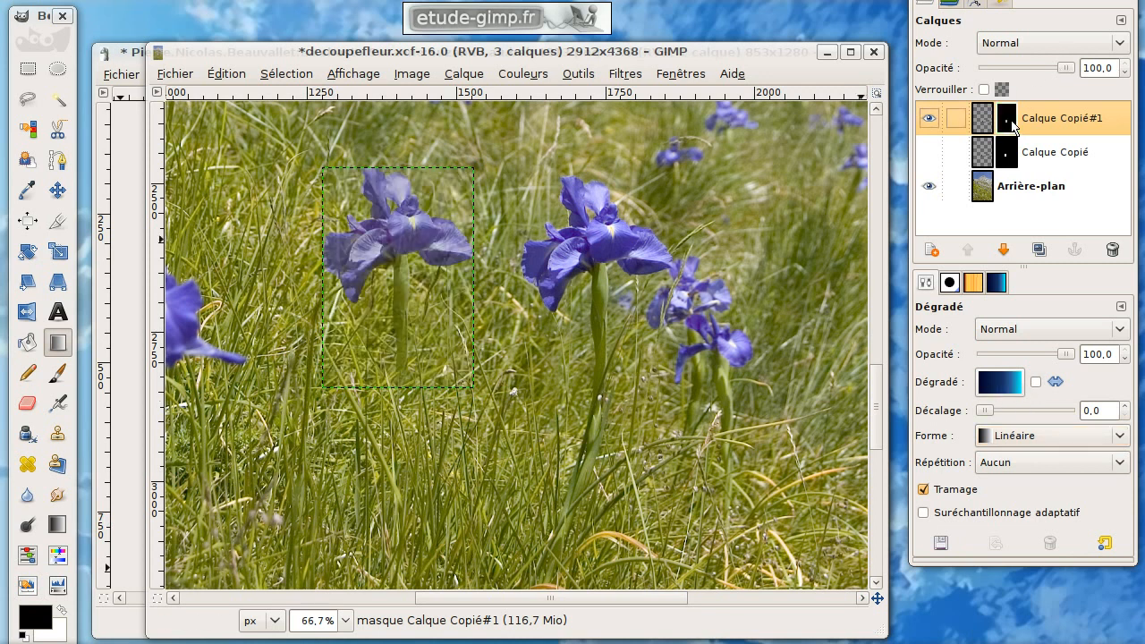
- Choose the black-to-white Default gradient for the Gradient tool
{"action": "left_click", "coordinate": [1004, 390]}
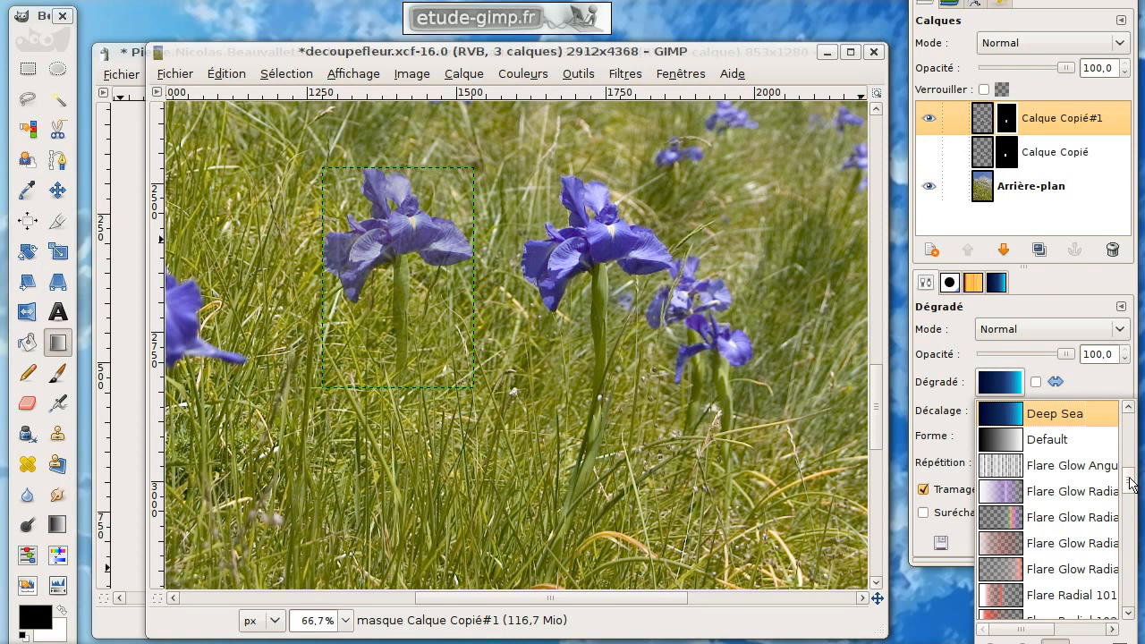
{"action": "left_click_drag", "start_coordinate": [1130, 481], "coordinate": [1098, 431]}
{"action": "left_click", "coordinate": [998, 418]}
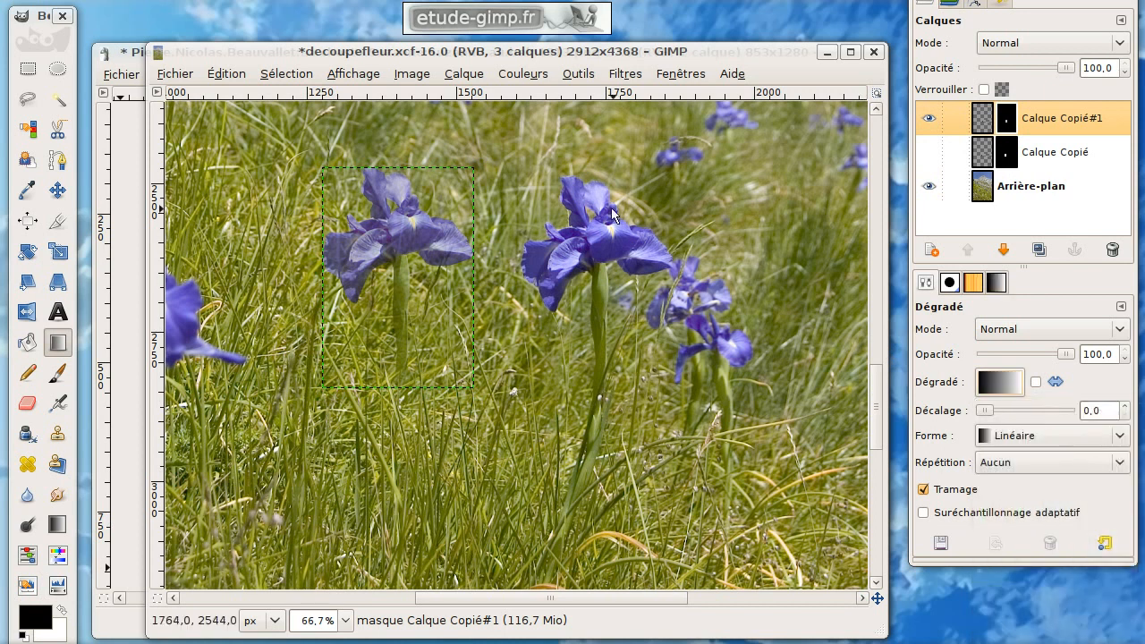
- Undo the previous gradient on the mask and fade the base of the copied iris's stem with a short linear gradient
{"action": "key", "text": "ctrl+z"}
{"action": "key", "text": "ctrl+z"}
{"action": "key", "text": "ctrl+z"}
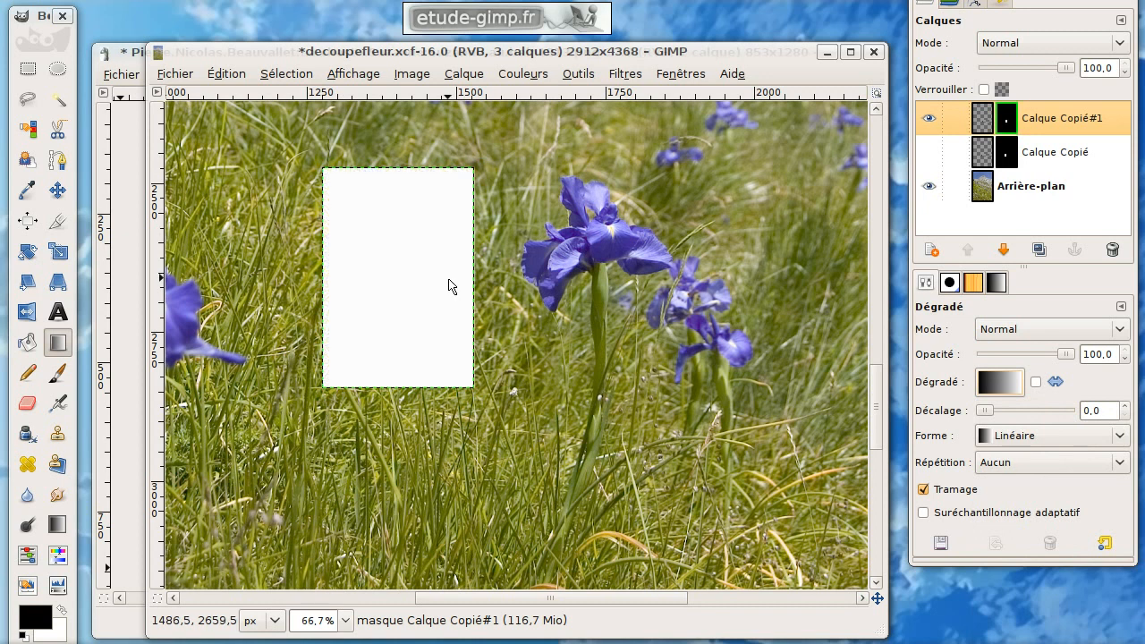
{"action": "key", "text": "ctrl+z"}
{"action": "left_click_drag", "start_coordinate": [402, 381], "coordinate": [405, 360]}
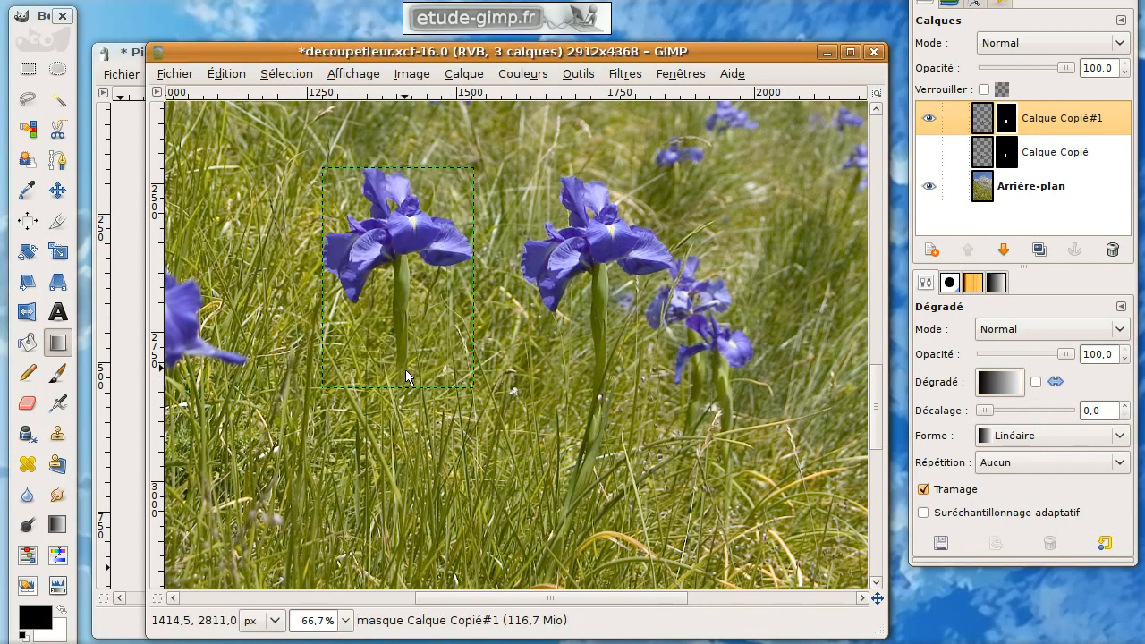
{"action": "mouse_move", "coordinate": [398, 391]}
{"action": "left_mouse_down"}
{"action": "mouse_move", "coordinate": [401, 374]}
{"action": "mouse_move", "coordinate": [408, 386]}
{"action": "left_mouse_up"}
- Rotate the mask of Calque Copié#1 slightly counterclockwise
{"action": "left_click", "coordinate": [27, 251]}
{"action": "left_click_drag", "start_coordinate": [405, 213], "coordinate": [402, 216]}
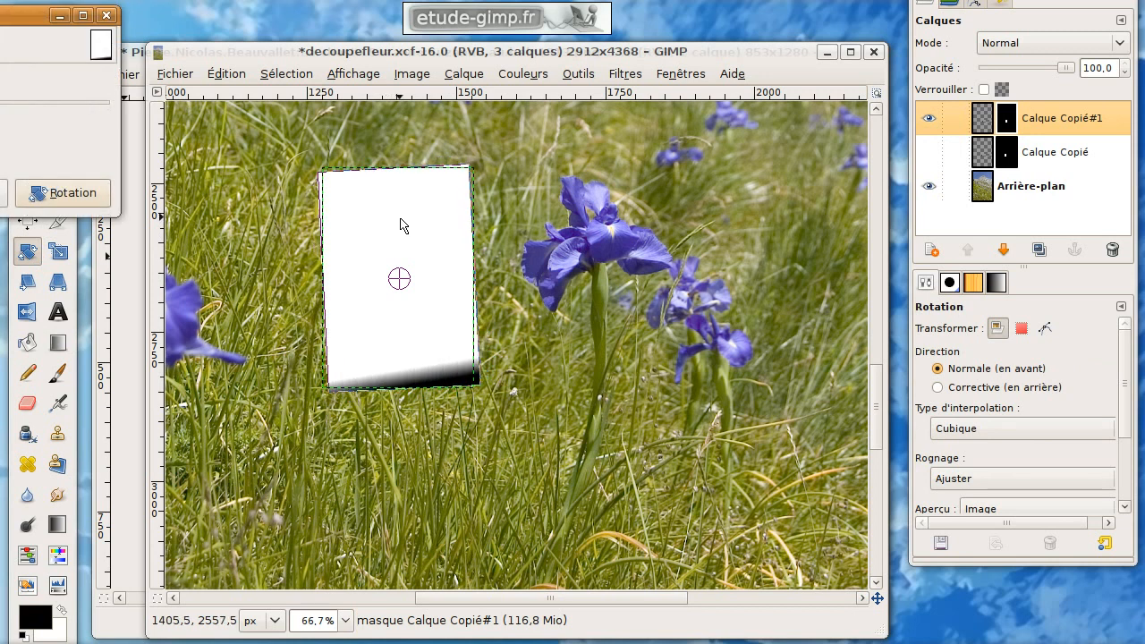
{"action": "left_click", "coordinate": [63, 193]}
- Target the image of Calque Copié#1 instead of its mask and rotate the iris counterclockwise so that it leans left
{"action": "left_click", "coordinate": [979, 122]}
{"action": "left_click_drag", "start_coordinate": [373, 231], "coordinate": [357, 242]}
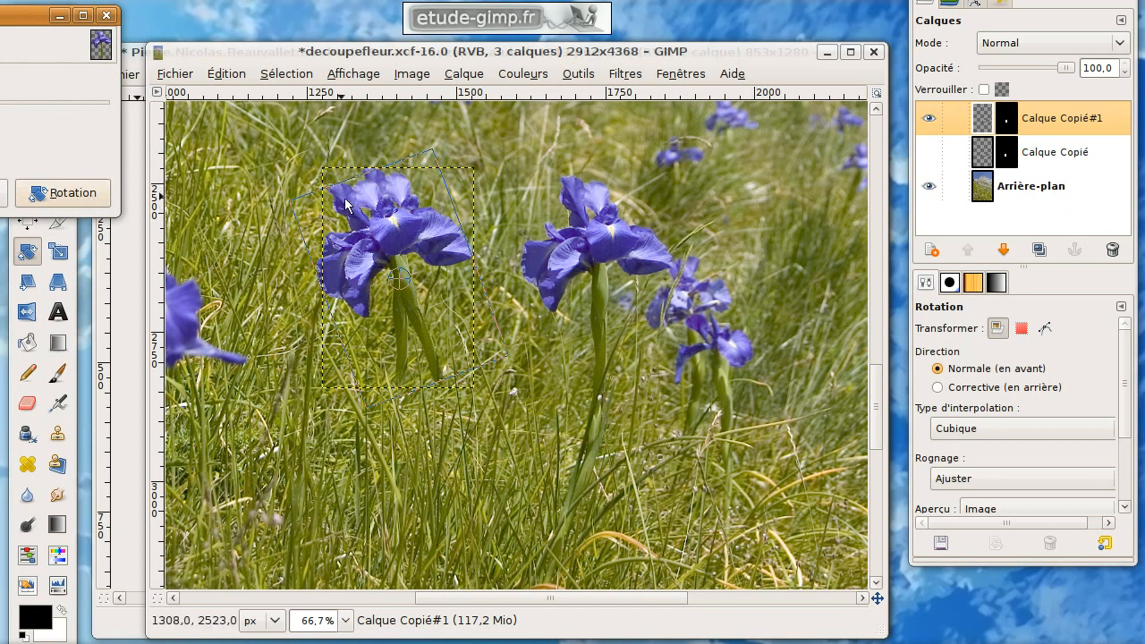
{"action": "left_click", "coordinate": [83, 198]}
- Move the tilted iris up and to the left, duplicate its layer, and place the copy just right of it
{"action": "key", "text": "m"}
{"action": "left_click_drag", "start_coordinate": [377, 247], "coordinate": [439, 194]}
{"action": "left_click", "coordinate": [1039, 250]}
- Flip the duplicated iris horizontally and move it down into the grass between the other two flowers
{"action": "key", "text": "shift+f"}
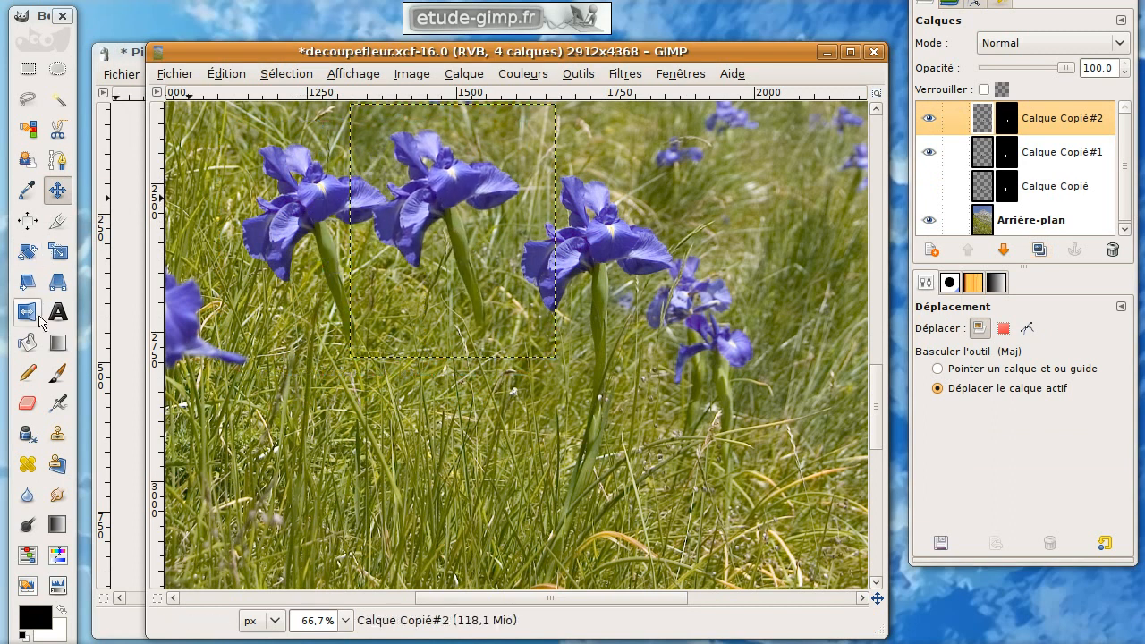
{"action": "left_click", "coordinate": [431, 196]}
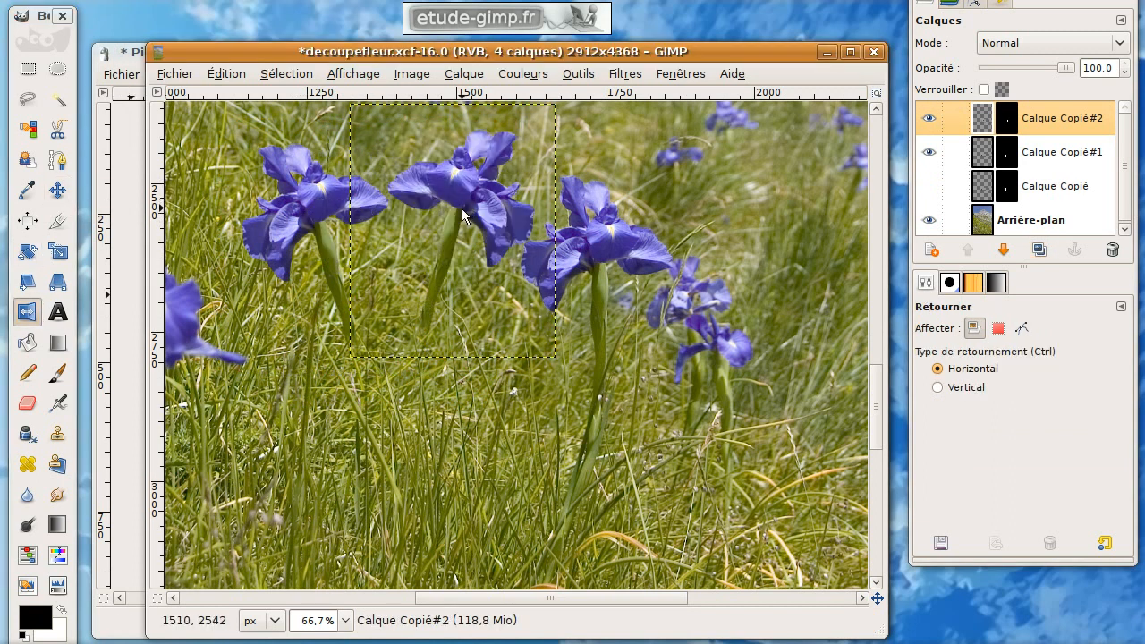
{"action": "key", "text": "m"}
{"action": "left_click_drag", "start_coordinate": [474, 211], "coordinate": [463, 313]}
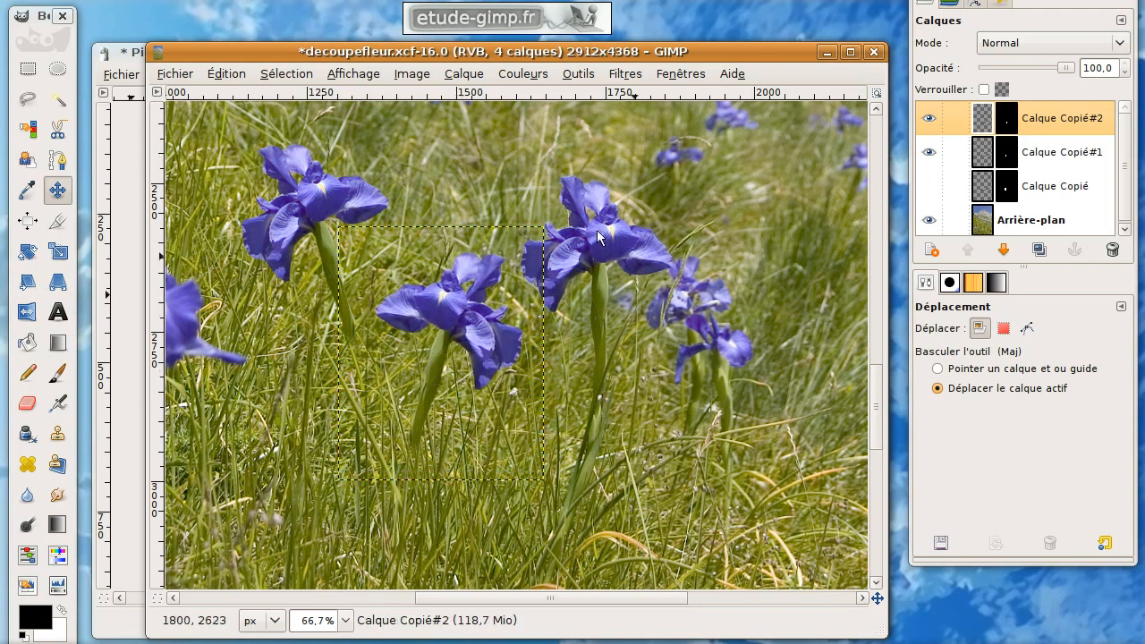